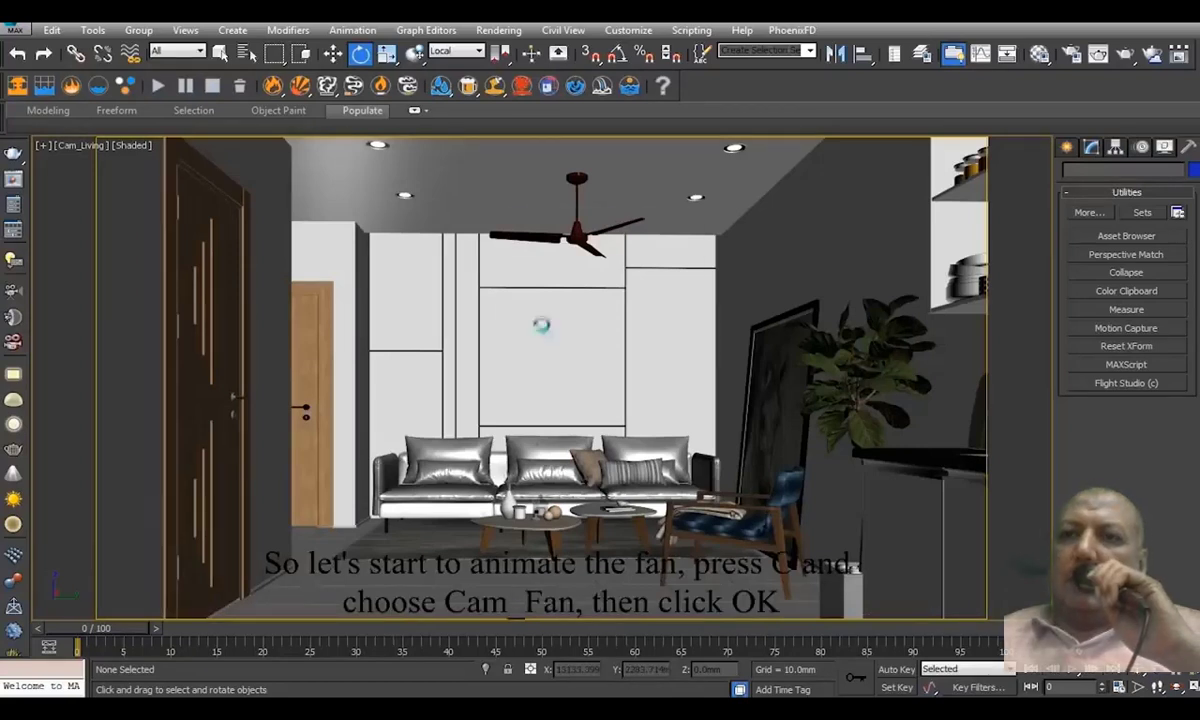
Switch the viewport to the Cam_Fan camera view
key("c")
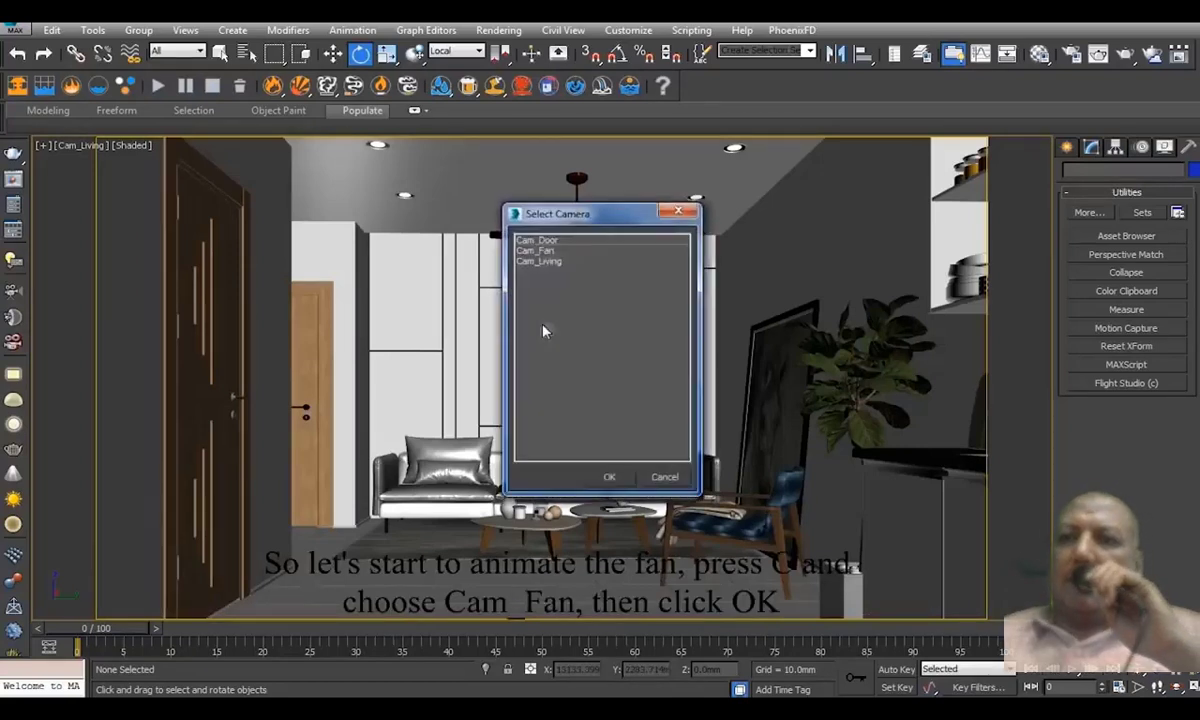
double_click(536, 250)
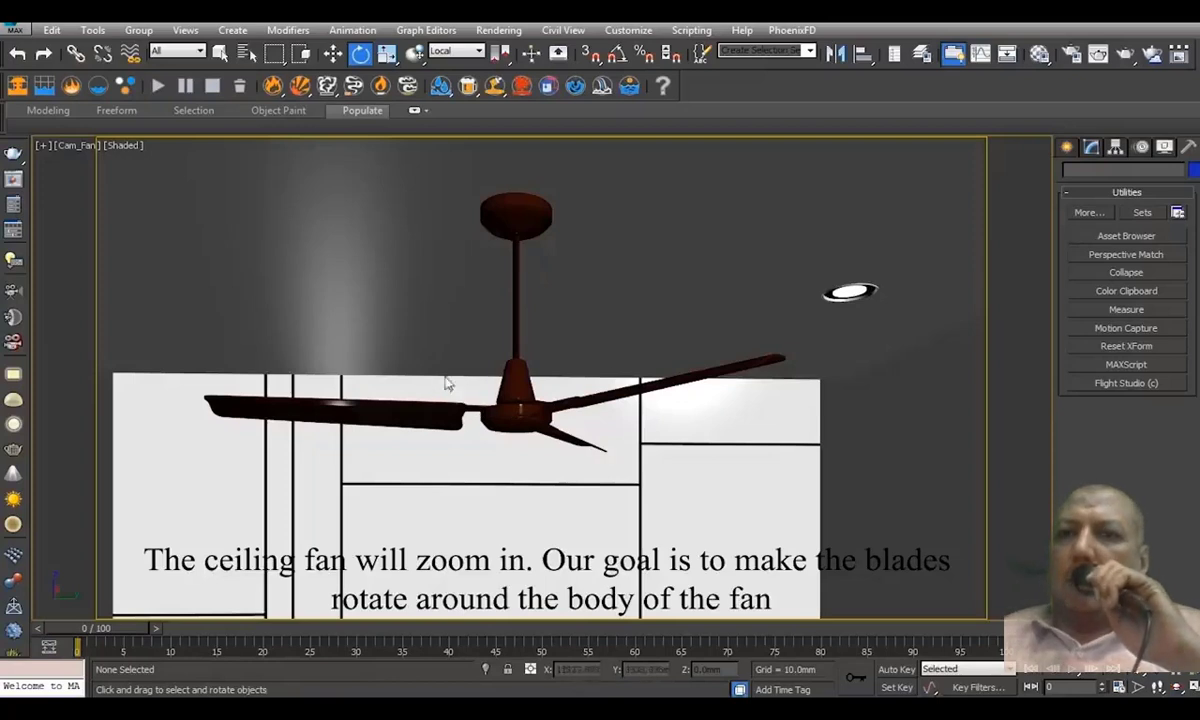
Select each ceiling fan blade in turn to inspect its pivot, and test how Blade1 rotates on its own
left_click(378, 406)
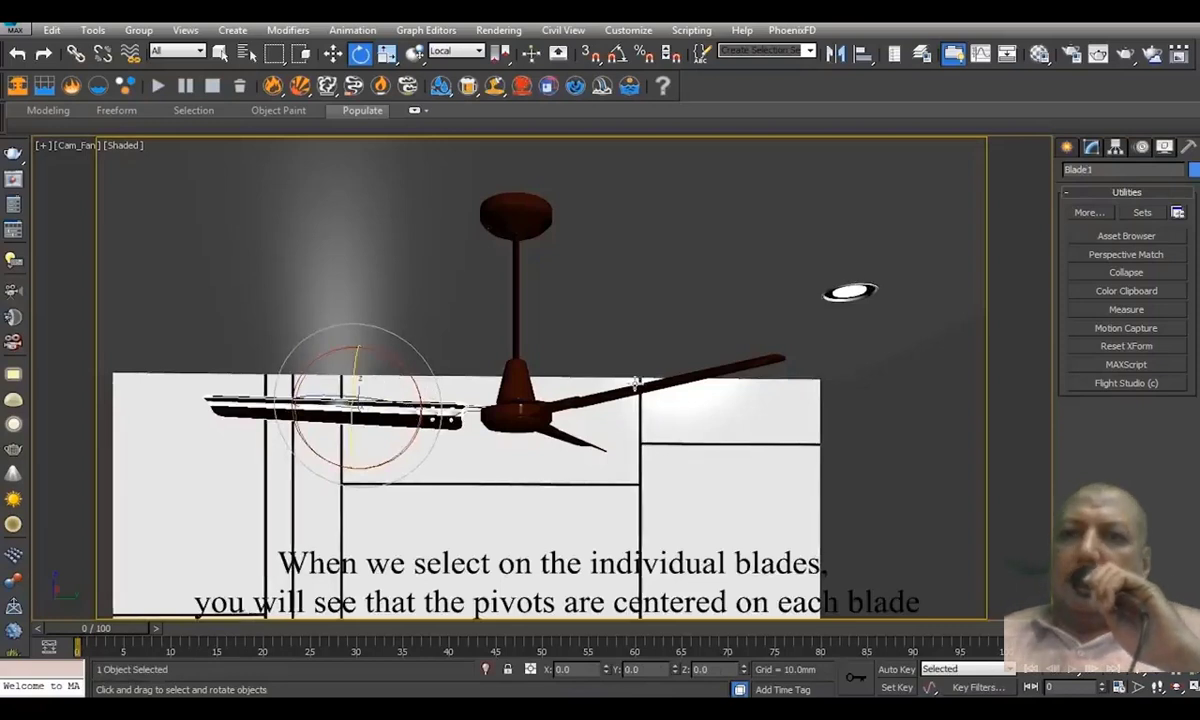
left_click(608, 394)
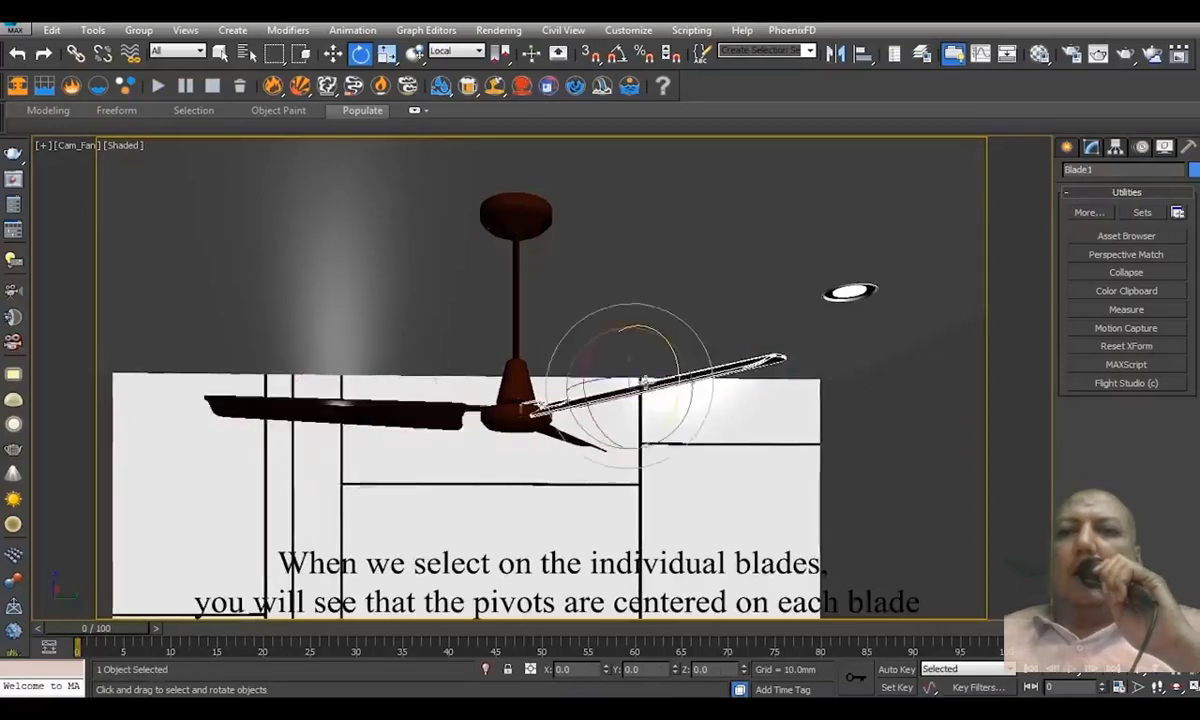
left_click(514, 464)
left_click(560, 449)
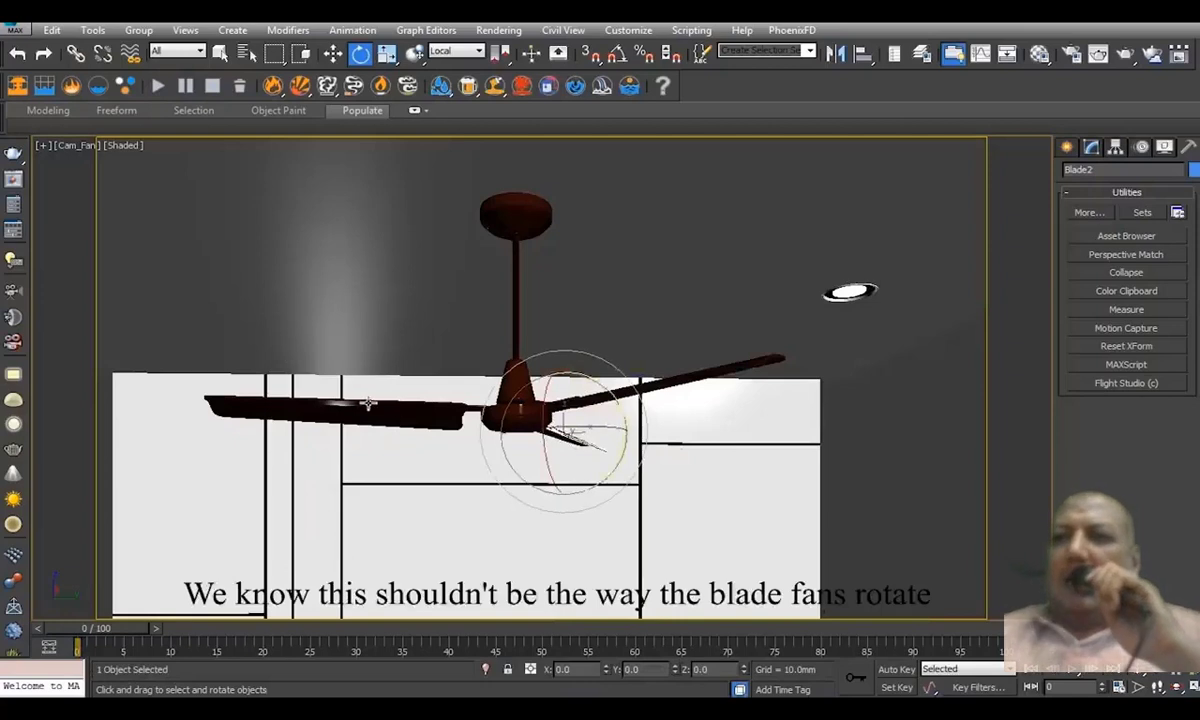
left_click(362, 400)
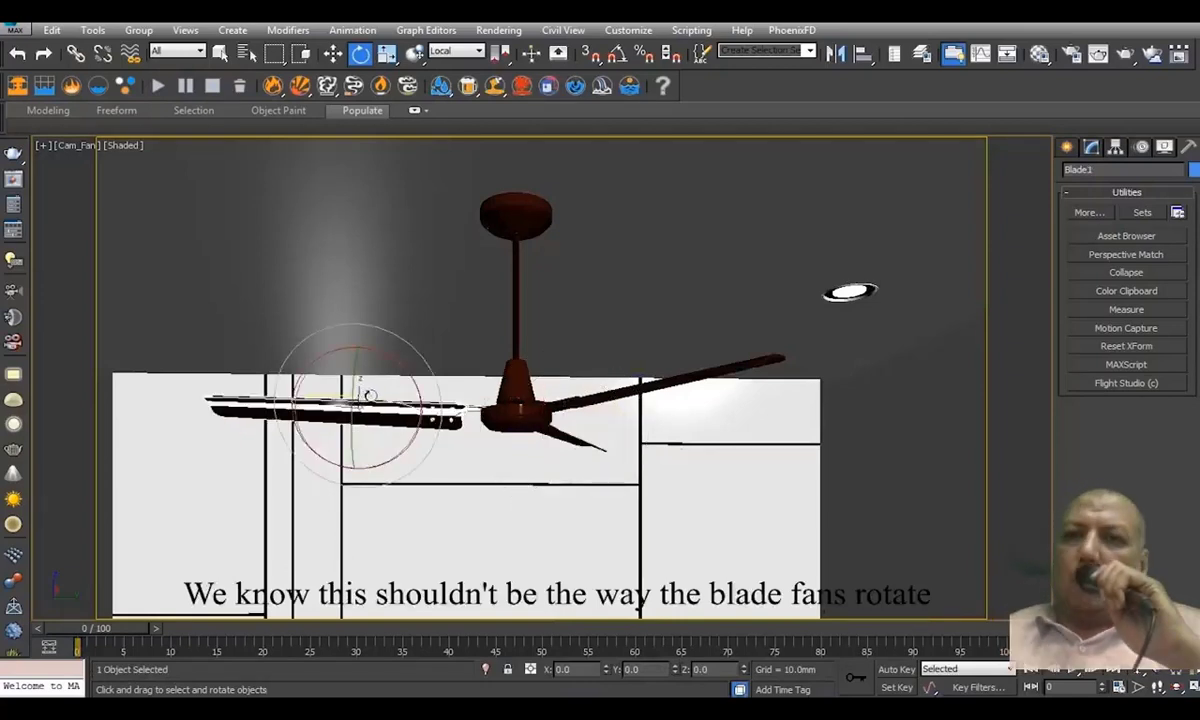
left_click_drag(370, 396, 289, 438)
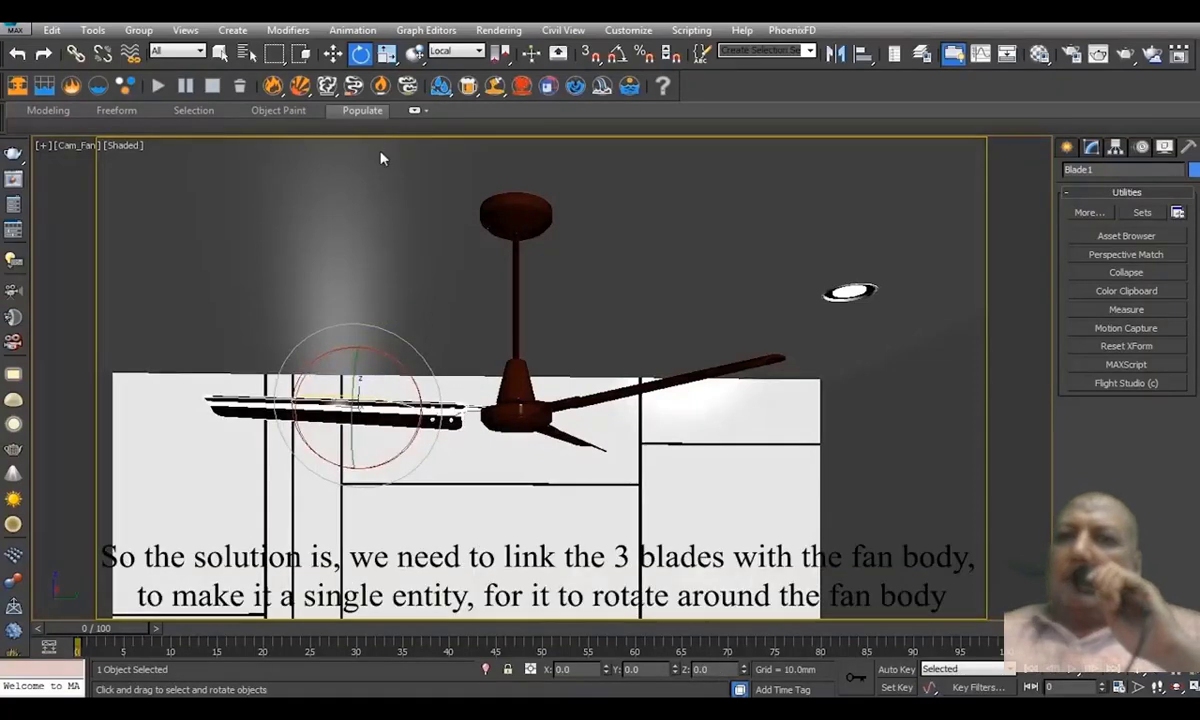
left_click(423, 296)
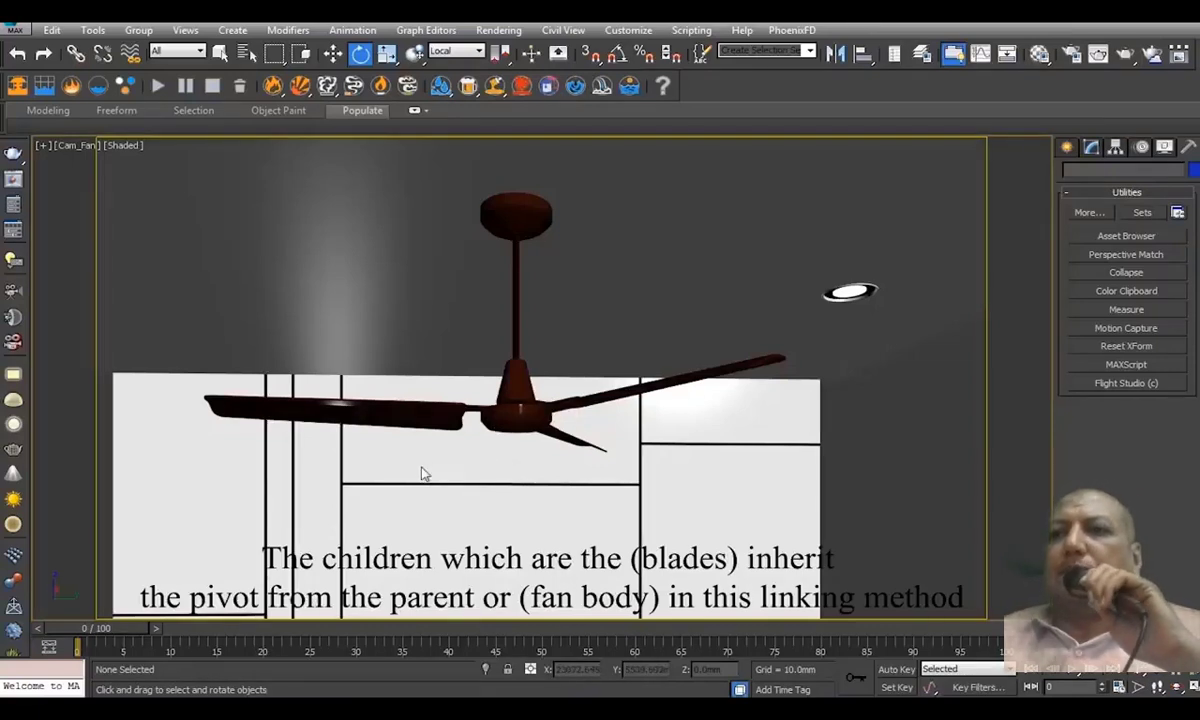
Select all three fan blades and link them to the fan body as their parent
left_click(375, 415)
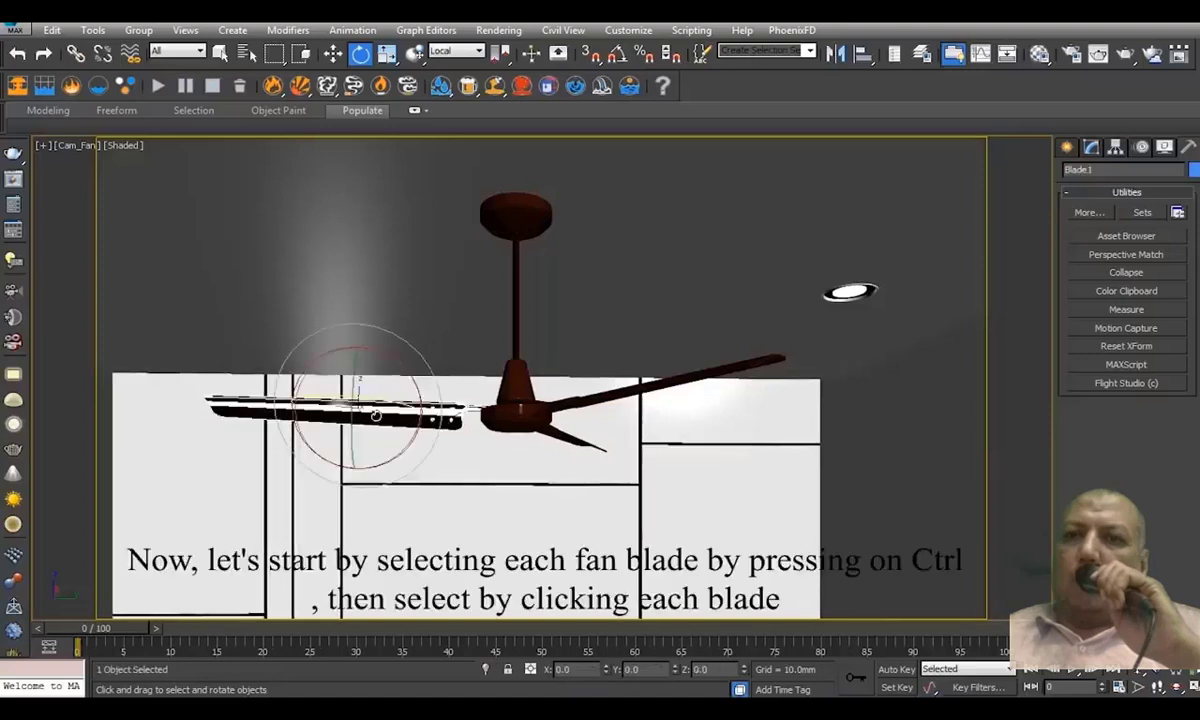
left_click(568, 441, "ctrl")
left_click(631, 389, "ctrl")
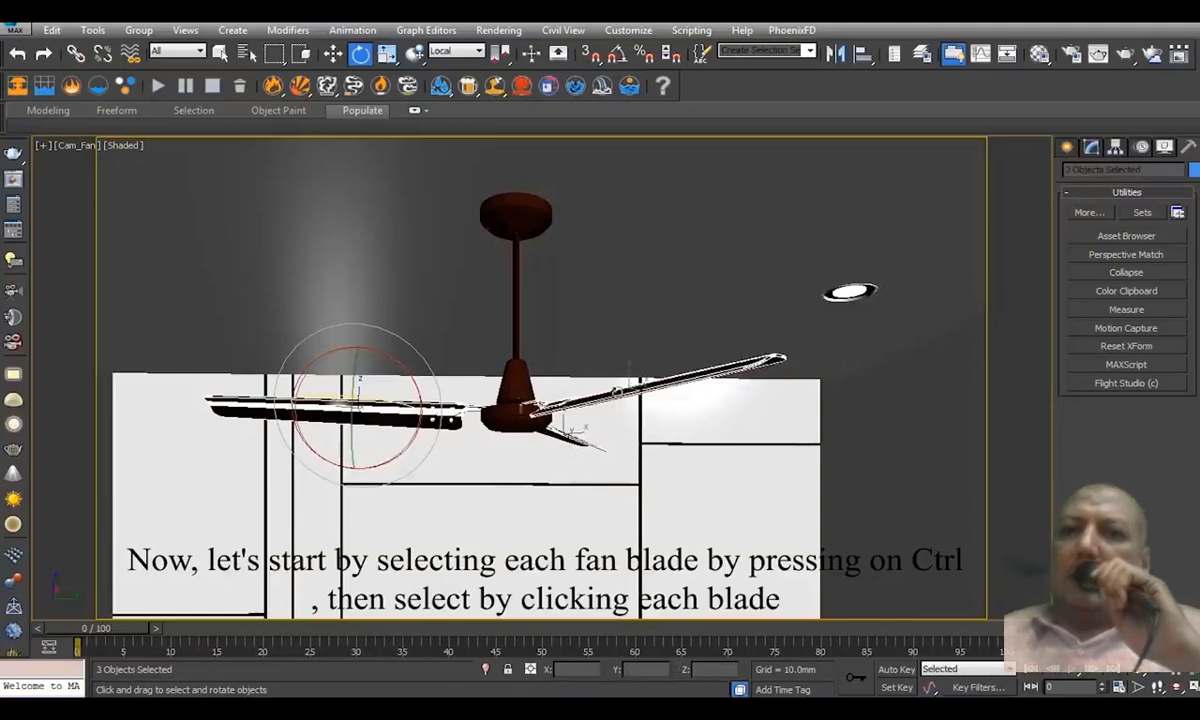
left_click(76, 54)
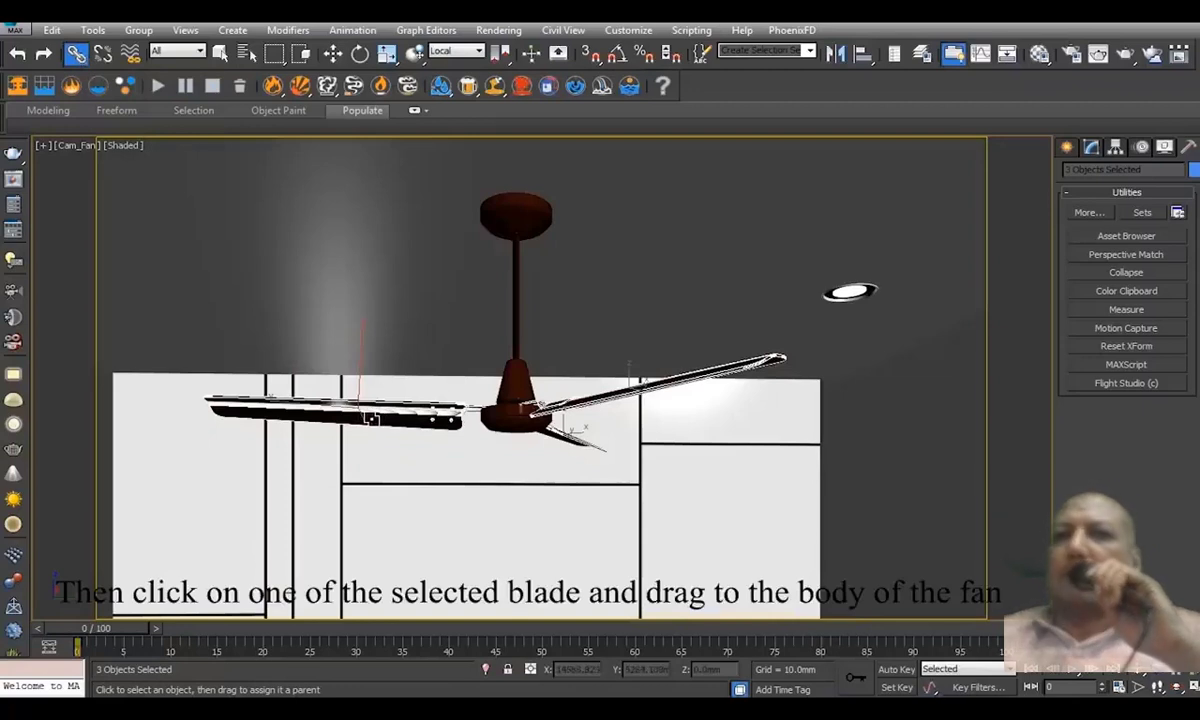
left_click_drag(370, 418, 504, 425)
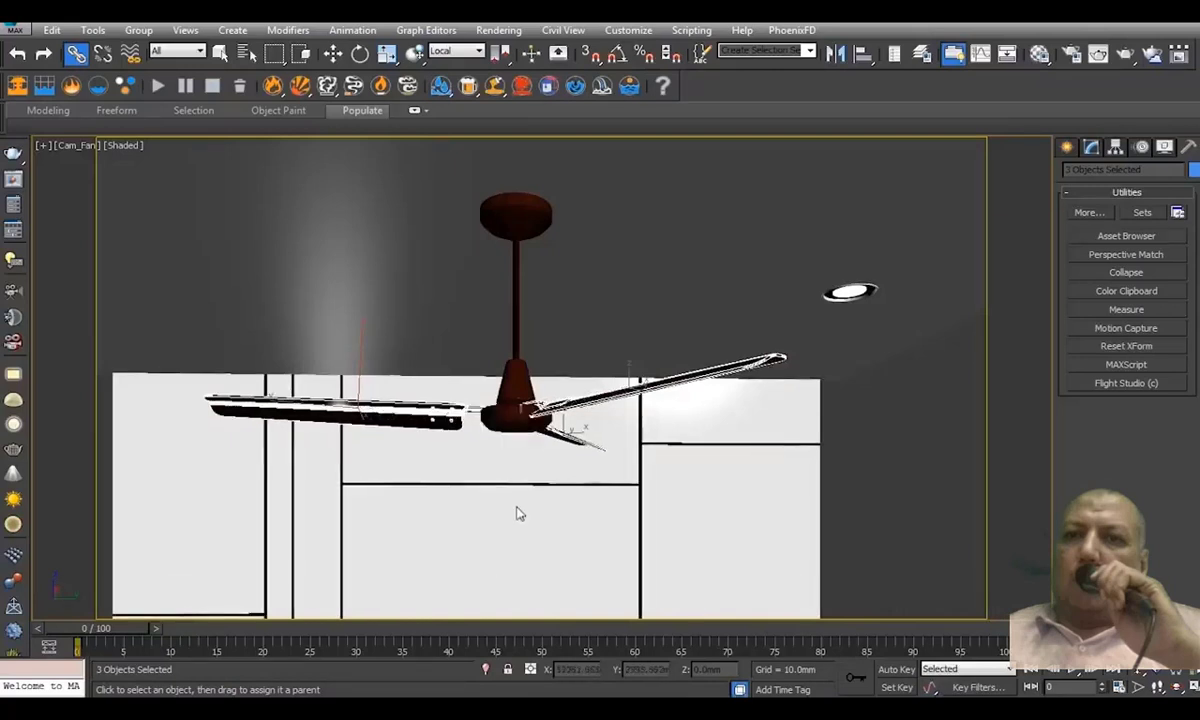
left_click(634, 316)
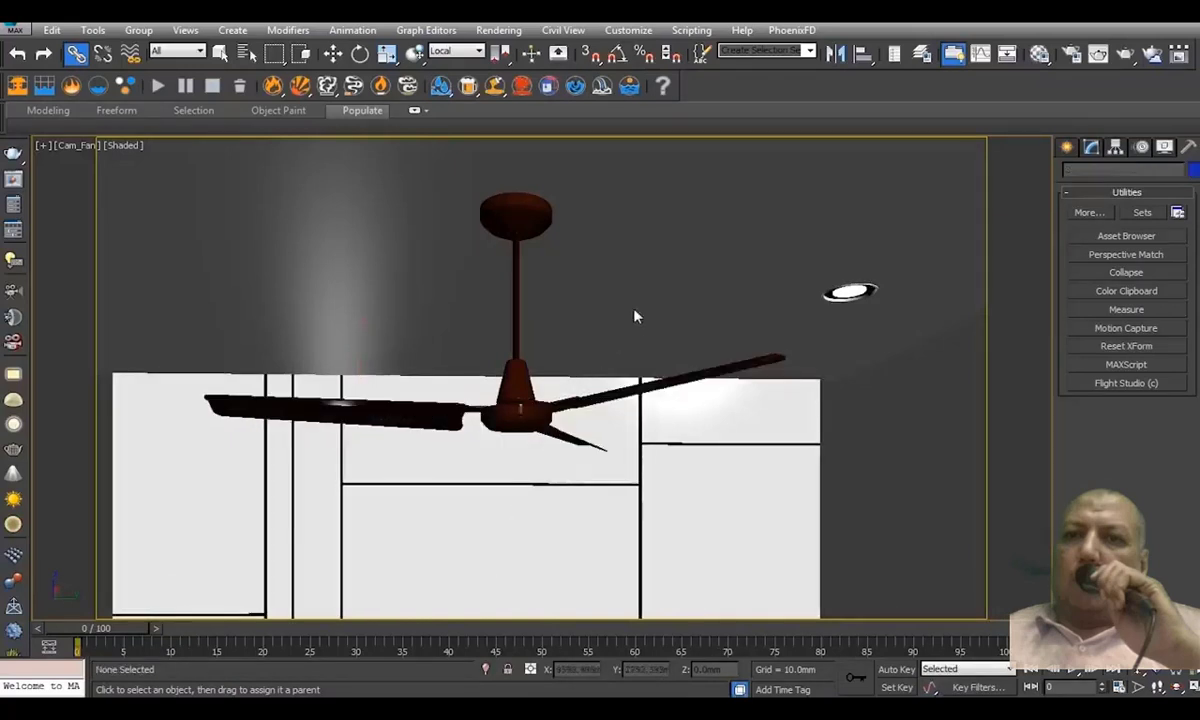
Rotate the fan body around its vertical axis to test the blade links, and undo the rotation
key("e")
left_click(511, 413)
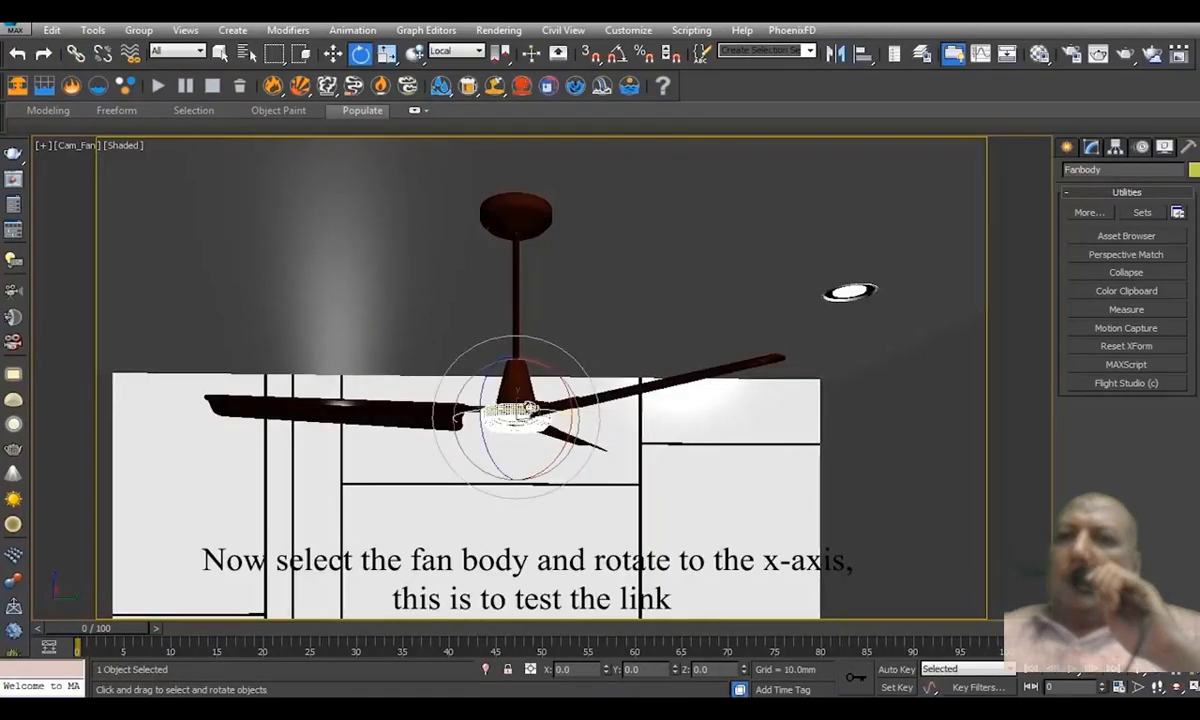
left_click_drag(530, 408, 740, 452)
key("ctrl+z")
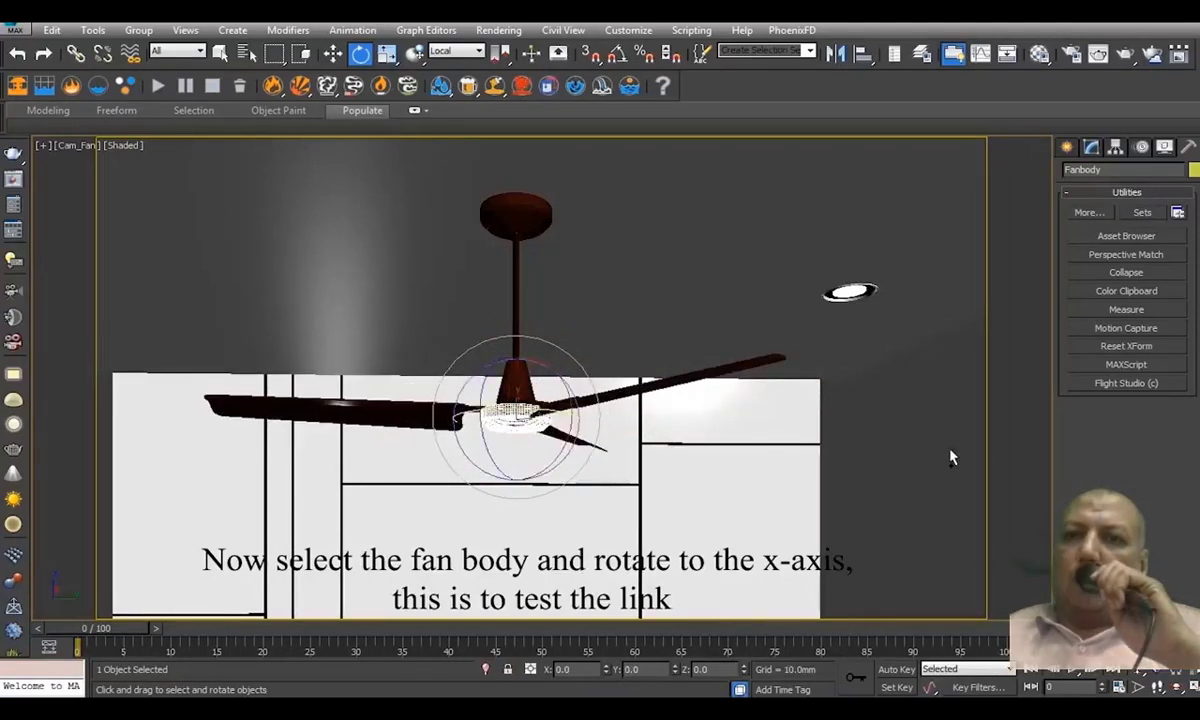
left_click(411, 330)
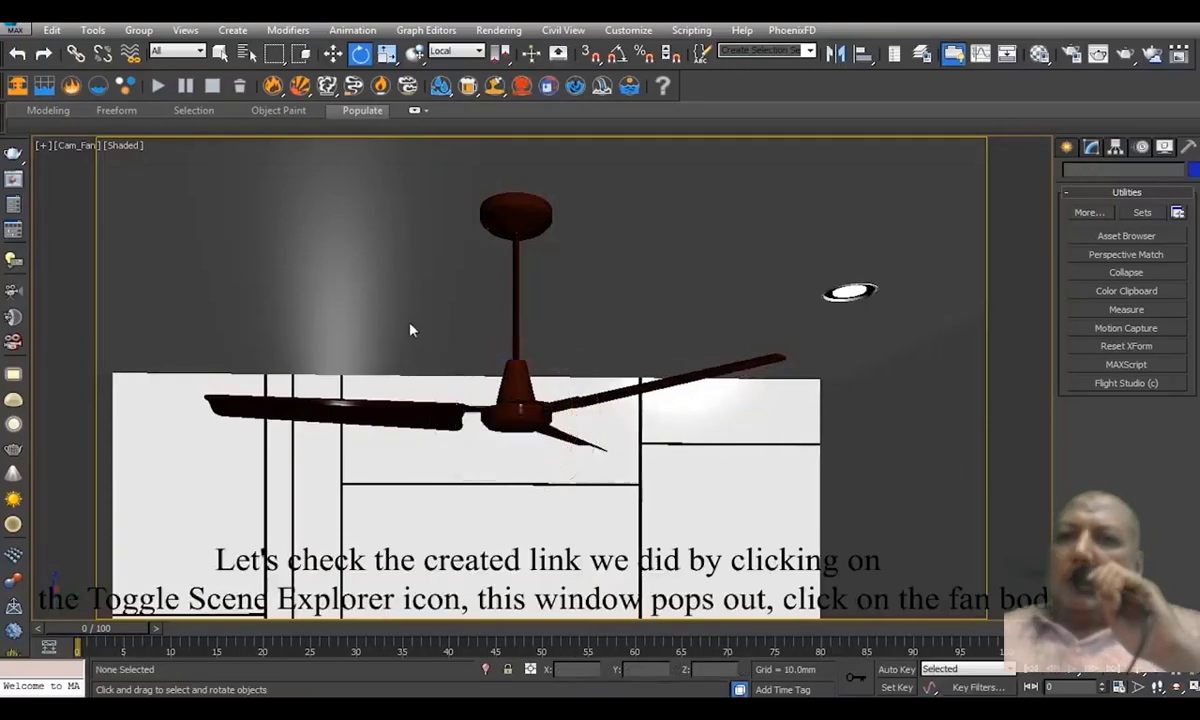
Examine the children of Fanbody in the Scene Explorer to check the link hierarchy, and close the explorer
left_click(896, 55)
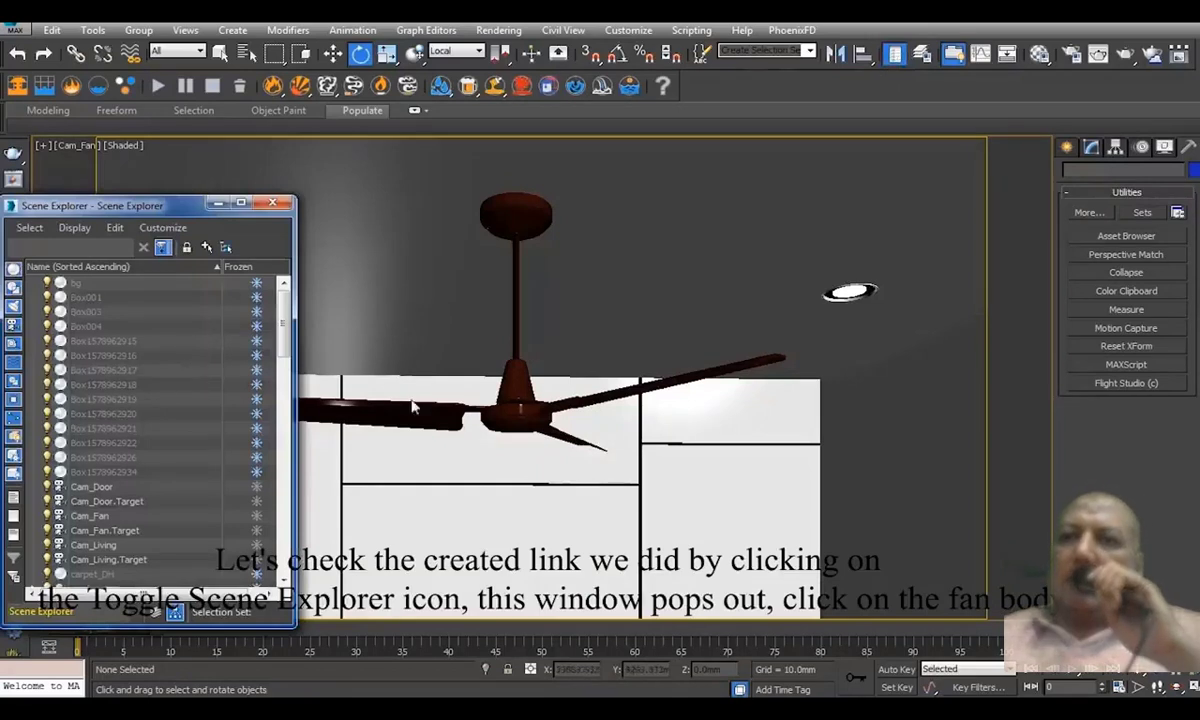
left_click(508, 418)
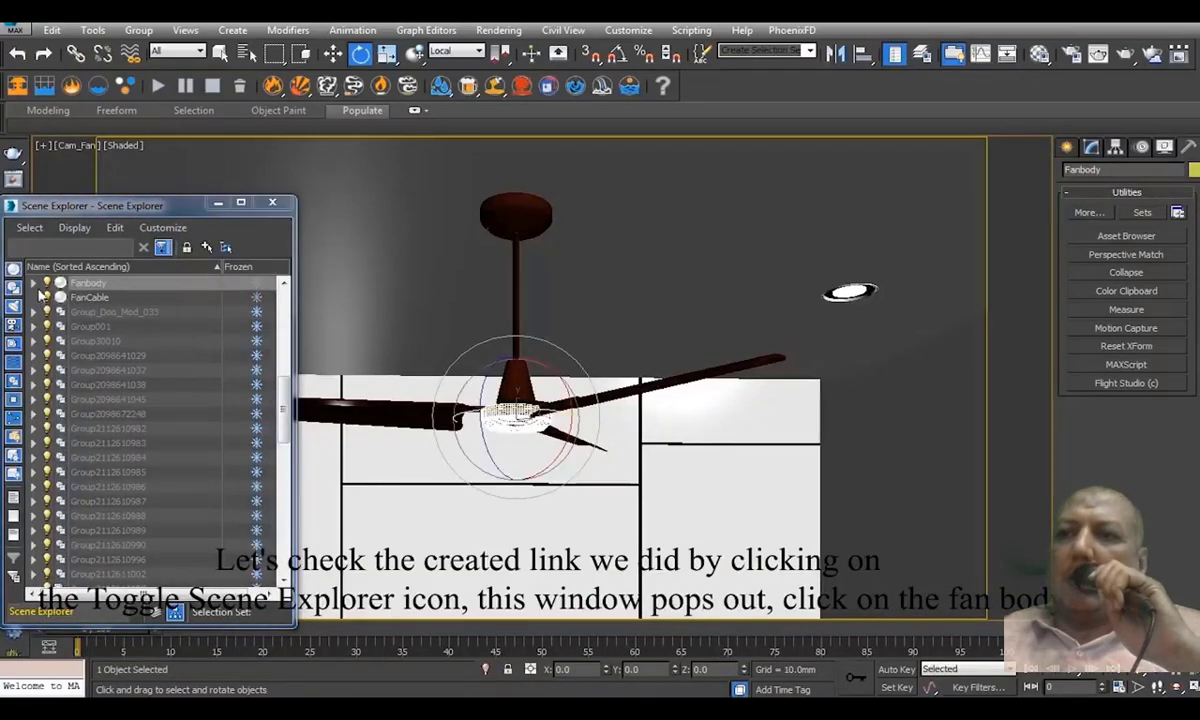
left_click(35, 284)
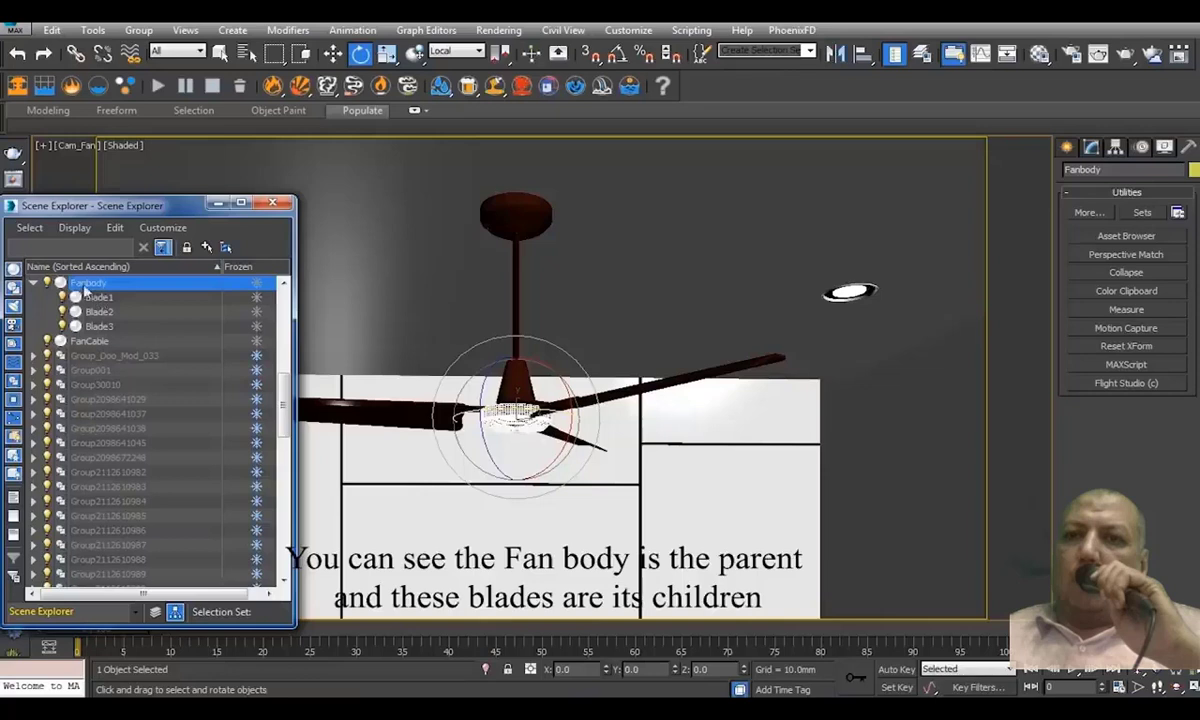
left_click(271, 204)
left_click(405, 334)
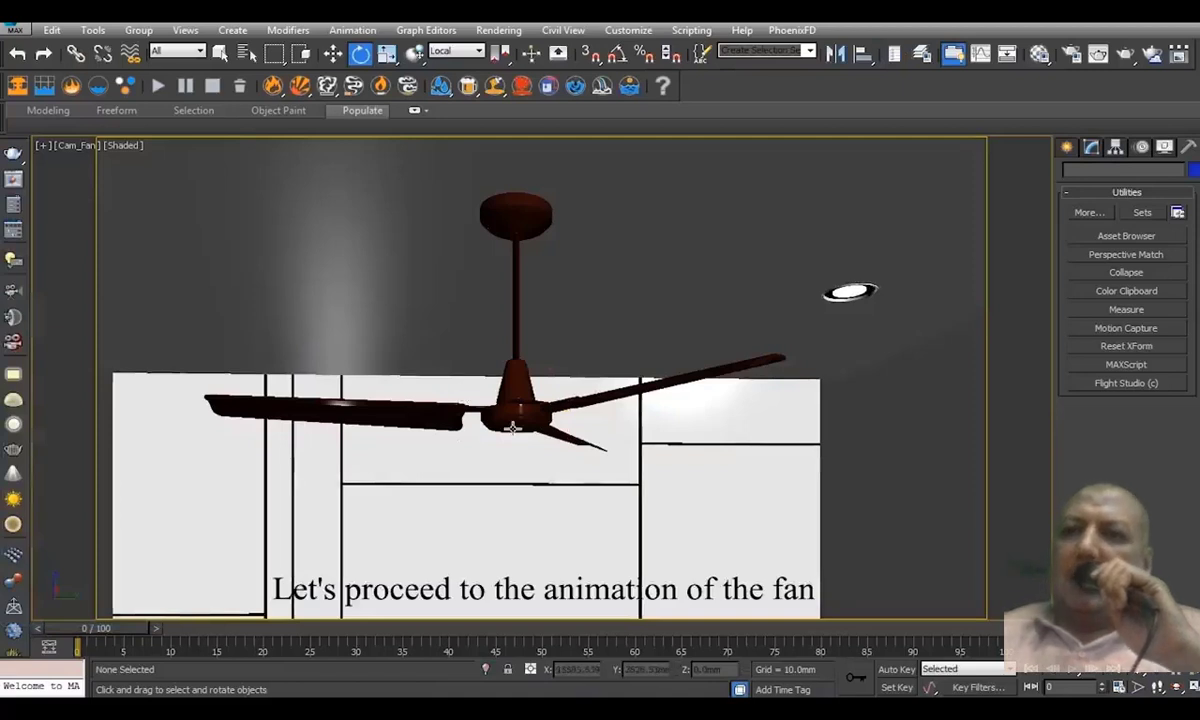
Turn on Auto Key and animate the fan body at frame 20 with a rotation of about 90 degrees around its vertical axis
left_click(893, 671)
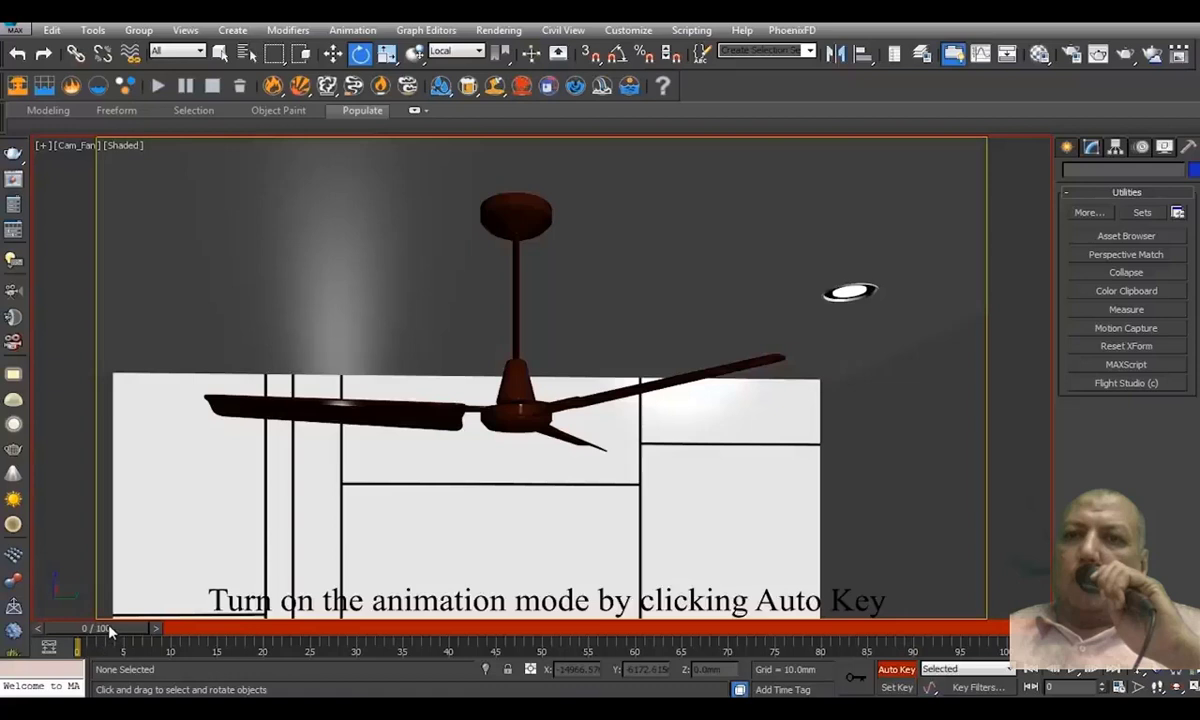
left_click(522, 410)
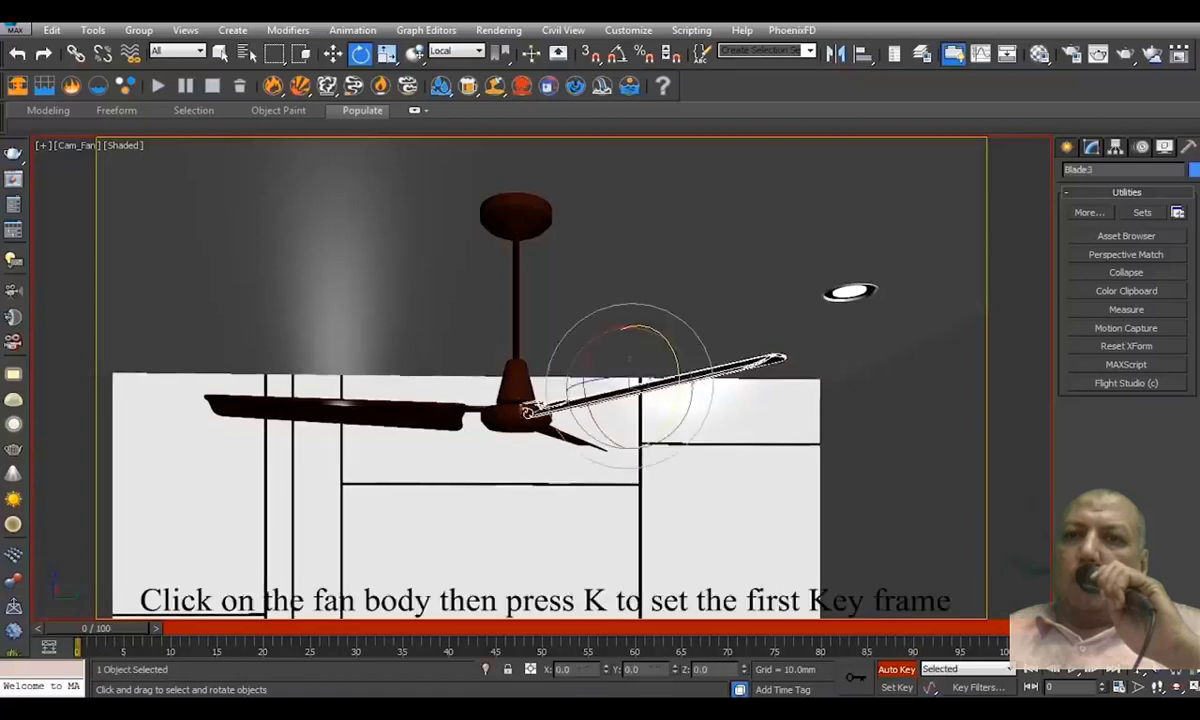
left_click(516, 413)
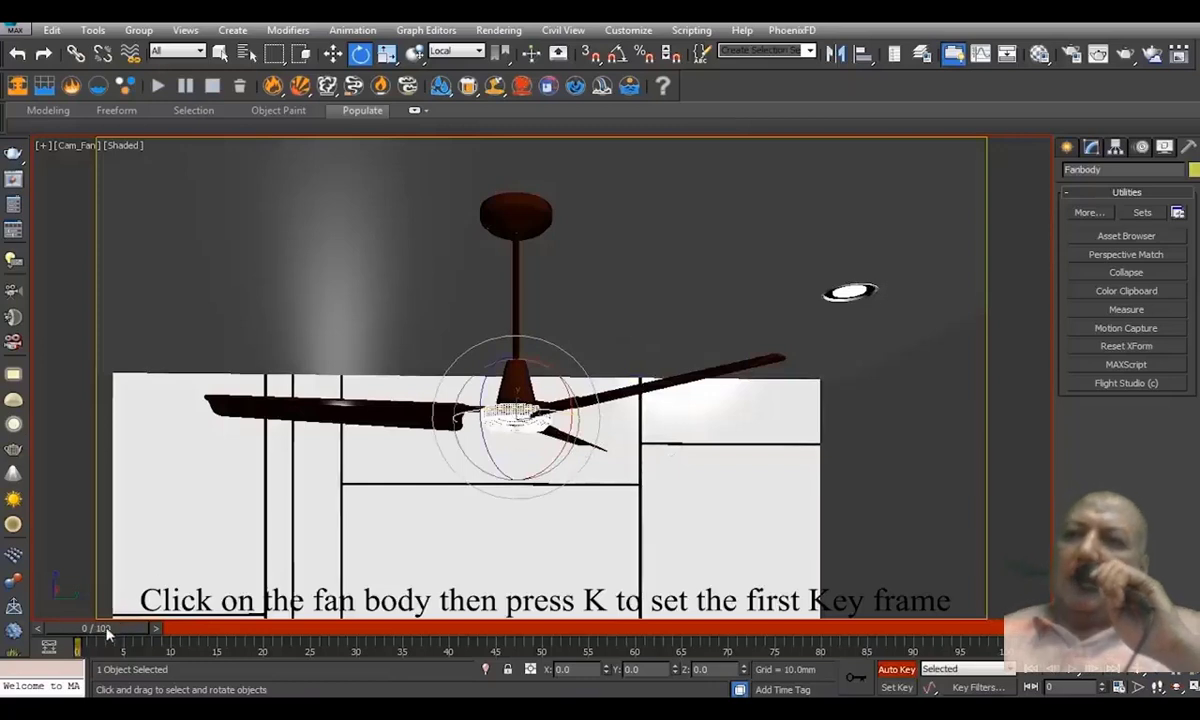
left_click_drag(110, 632, 262, 652)
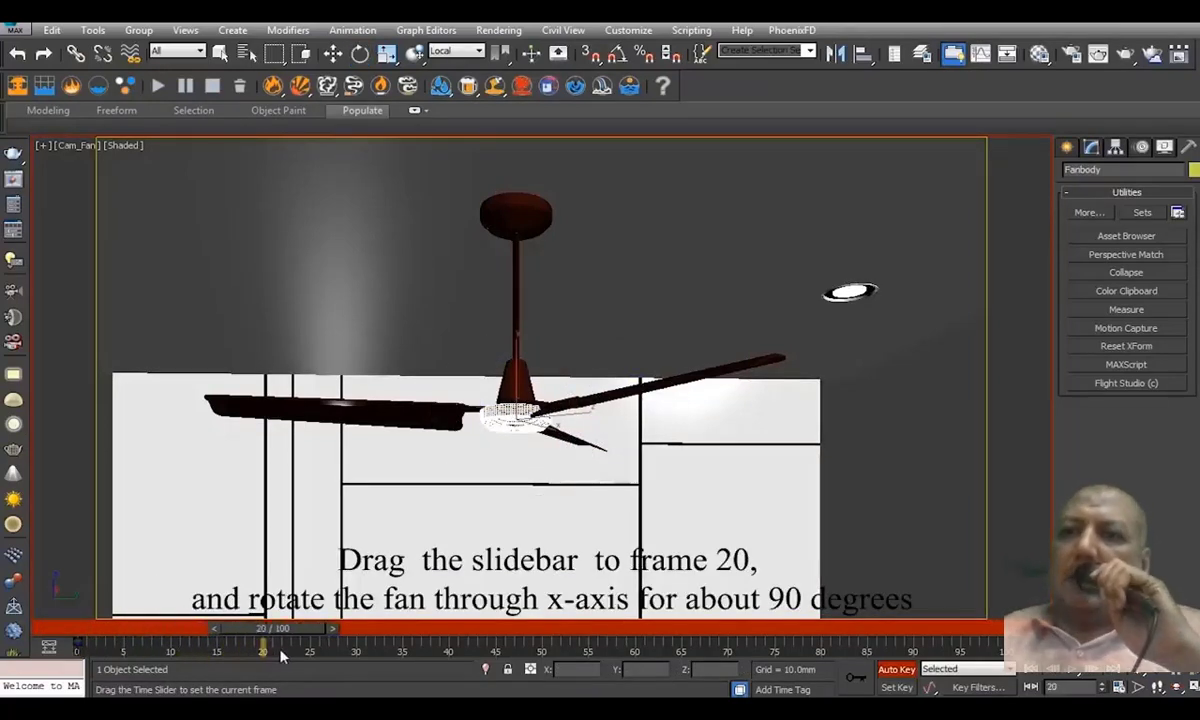
key("e")
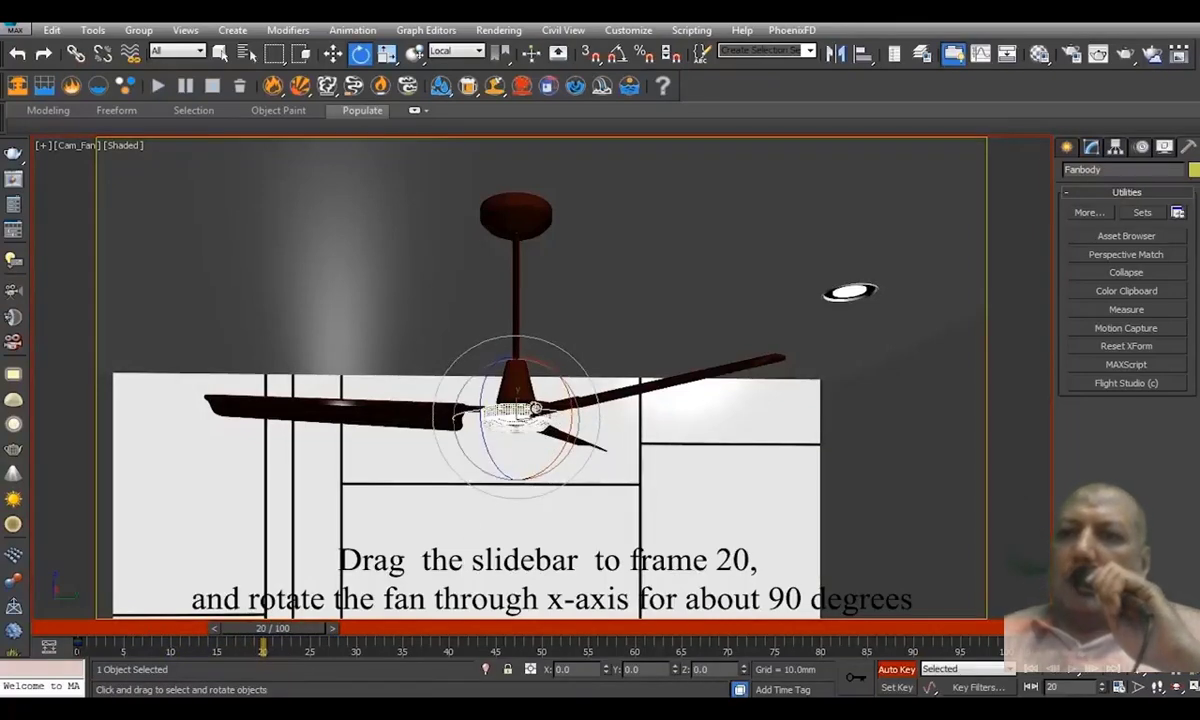
left_click_drag(537, 409, 620, 433)
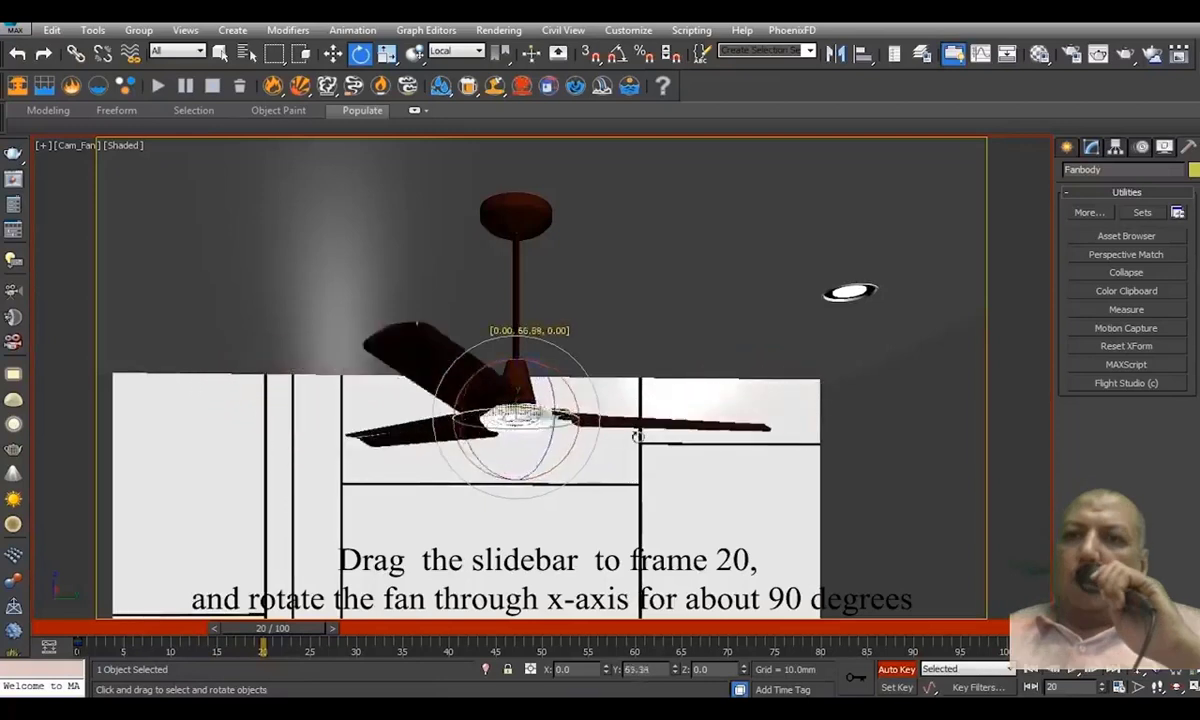
left_click_drag(637, 436, 685, 452)
Return to frame 0, play the animation and scrub the timeline to review the fan's rotation
left_click_drag(307, 635, 5, 622)
key("e")
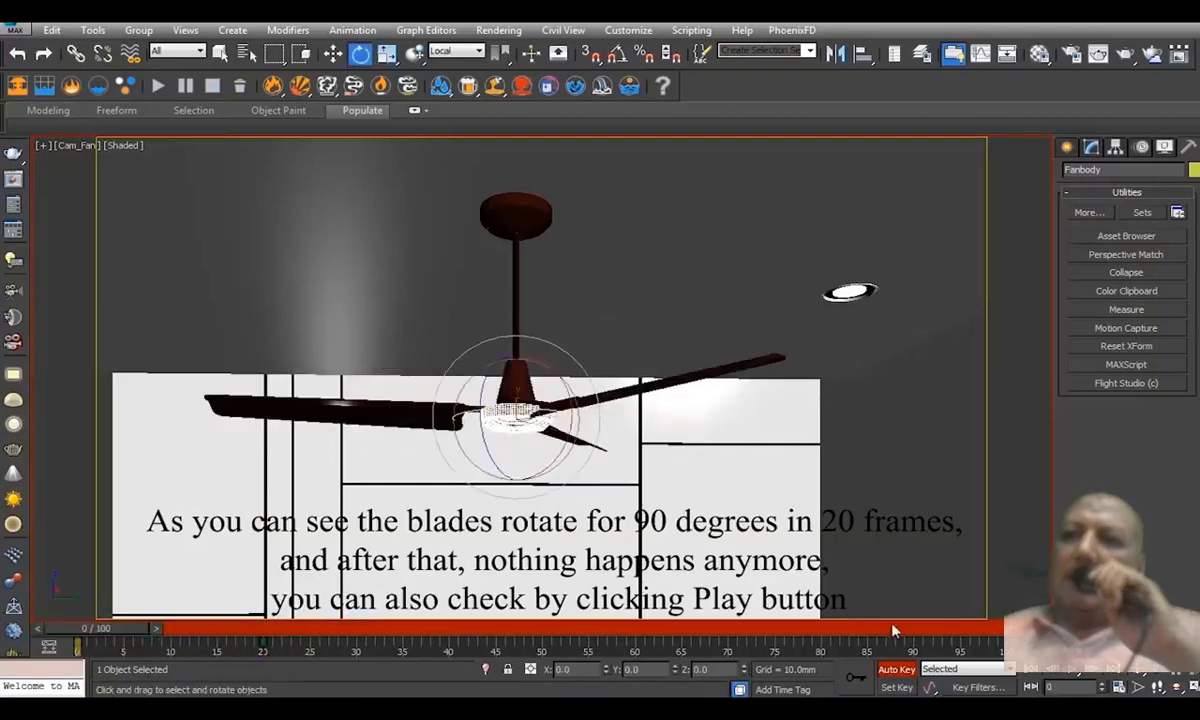
left_click(1075, 679)
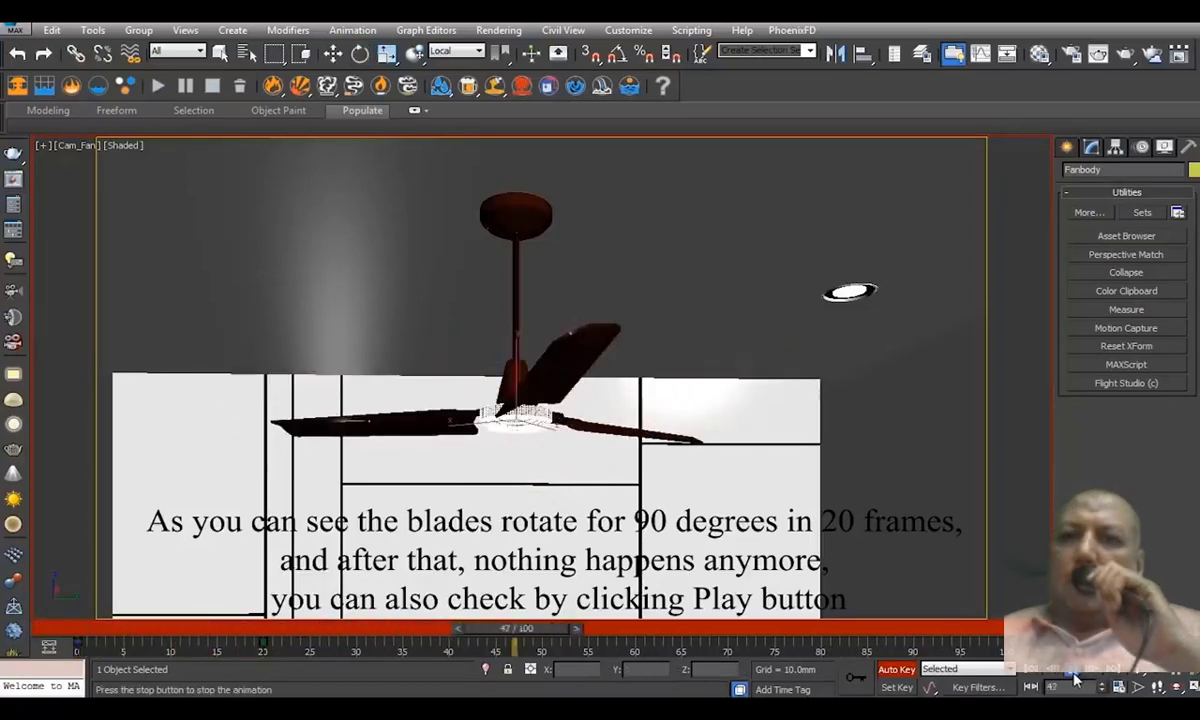
key("e")
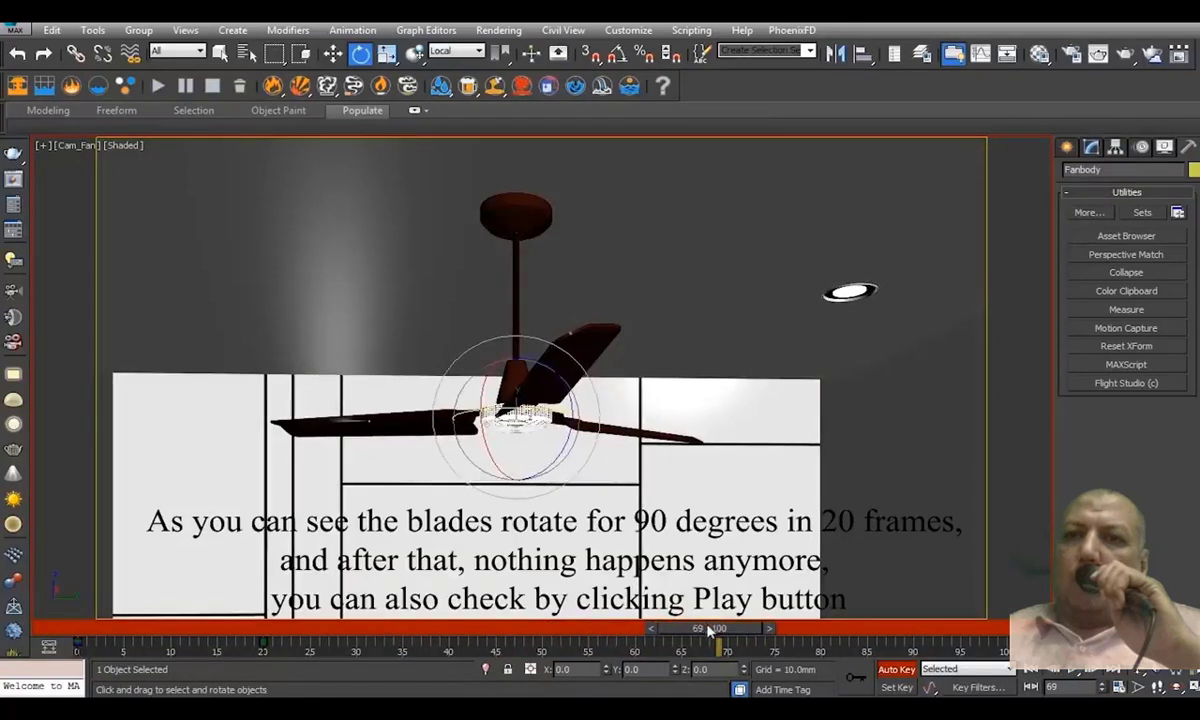
left_click_drag(700, 626, 341, 655)
key("e")
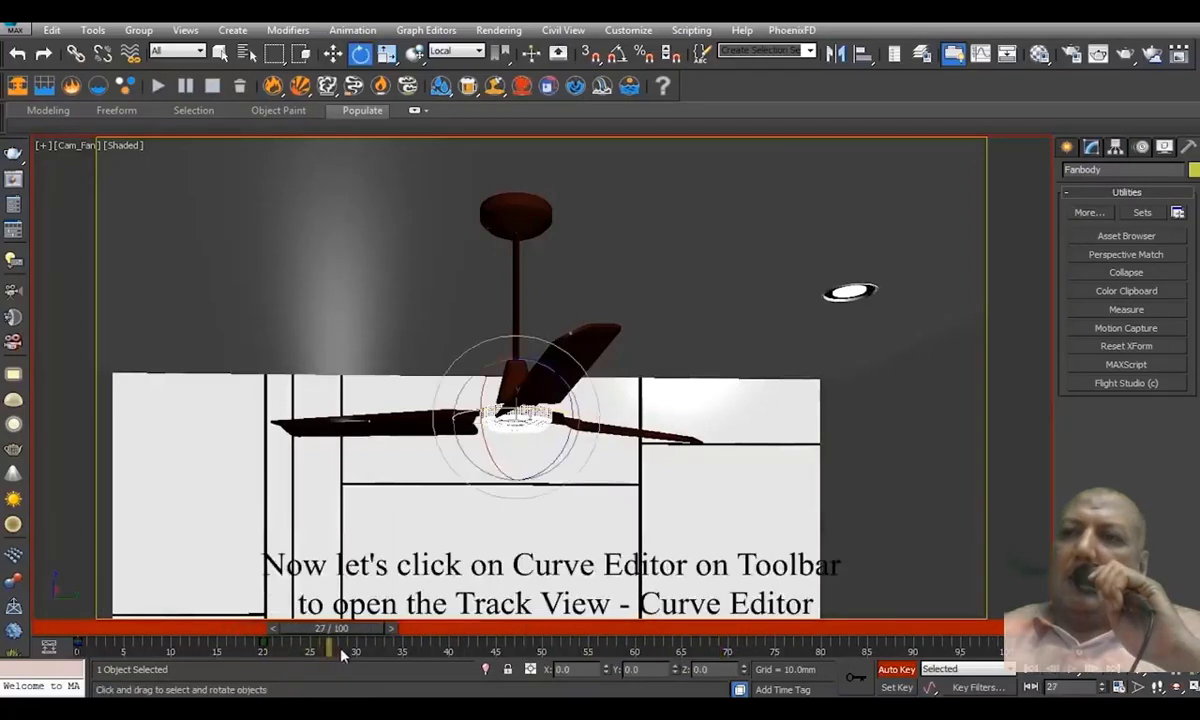
Open the Curve Editor for the fan body and load the Function Curve Layout (Classic)
left_click(983, 58)
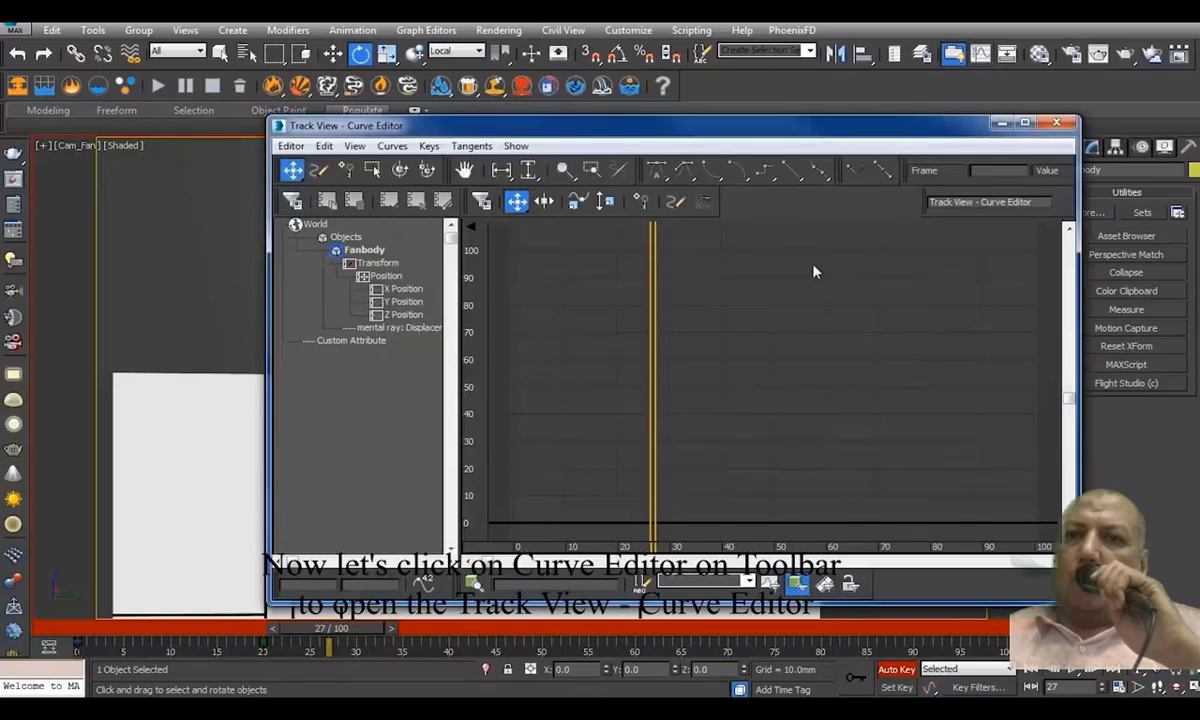
right_click(836, 206)
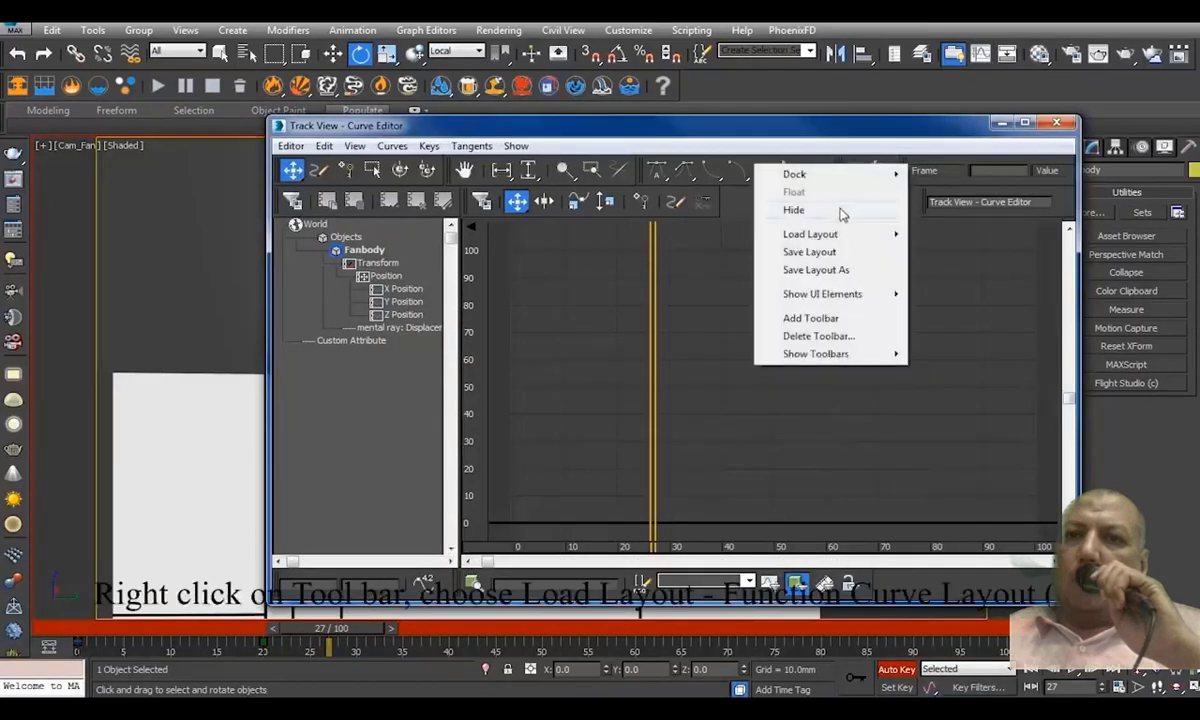
mouse_move(852, 362)
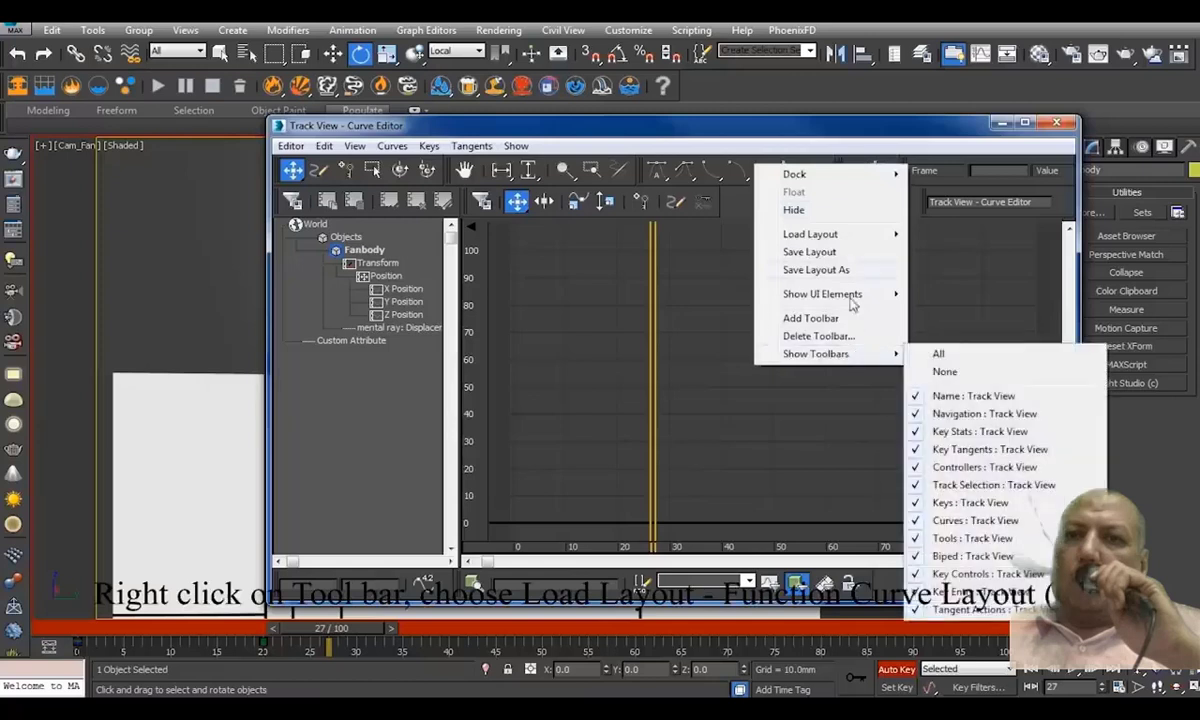
mouse_move(858, 304)
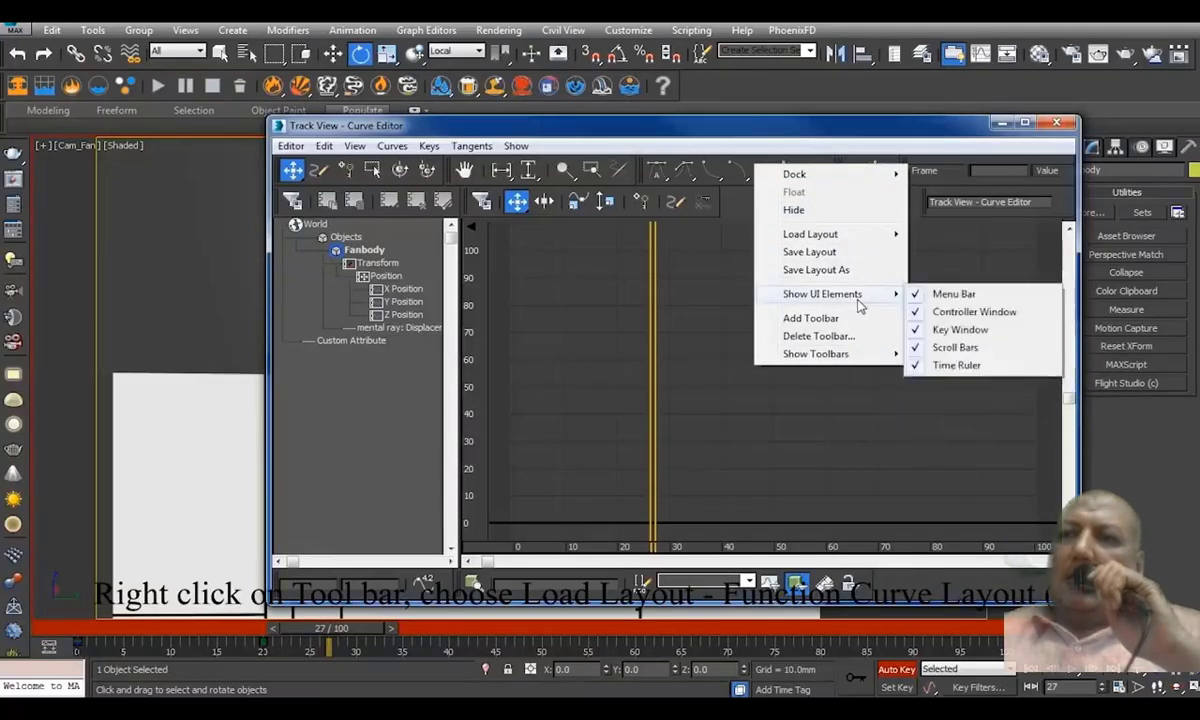
mouse_move(866, 236)
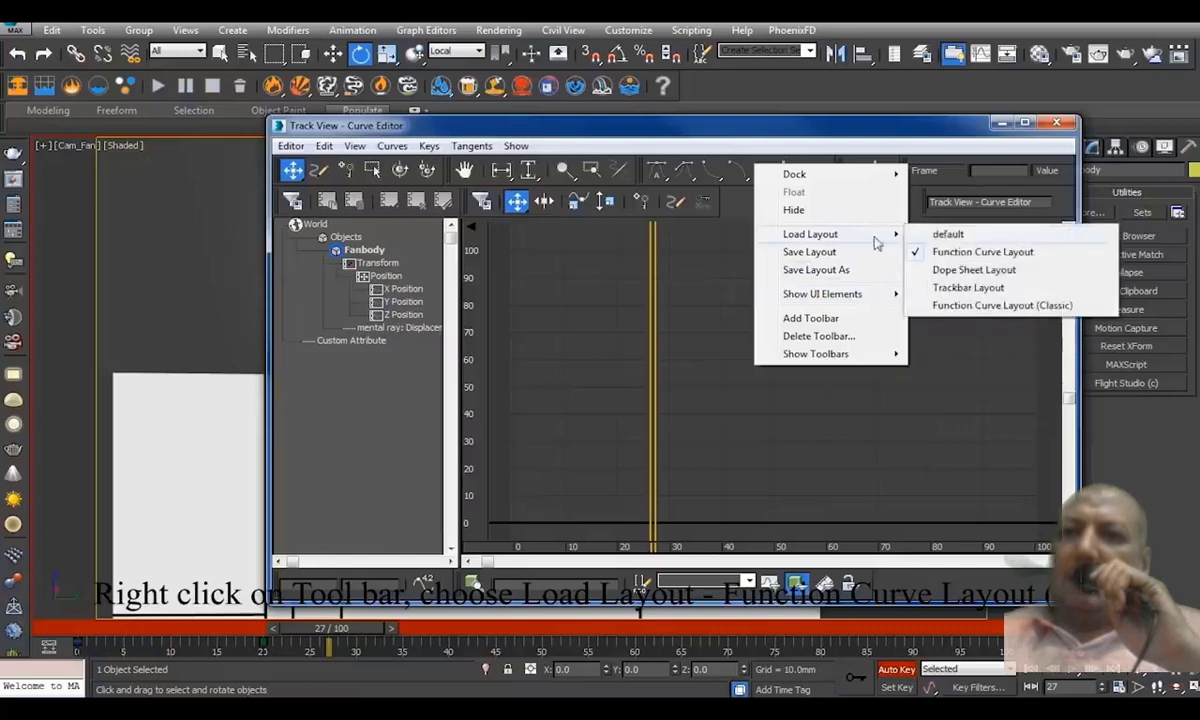
left_click(966, 308)
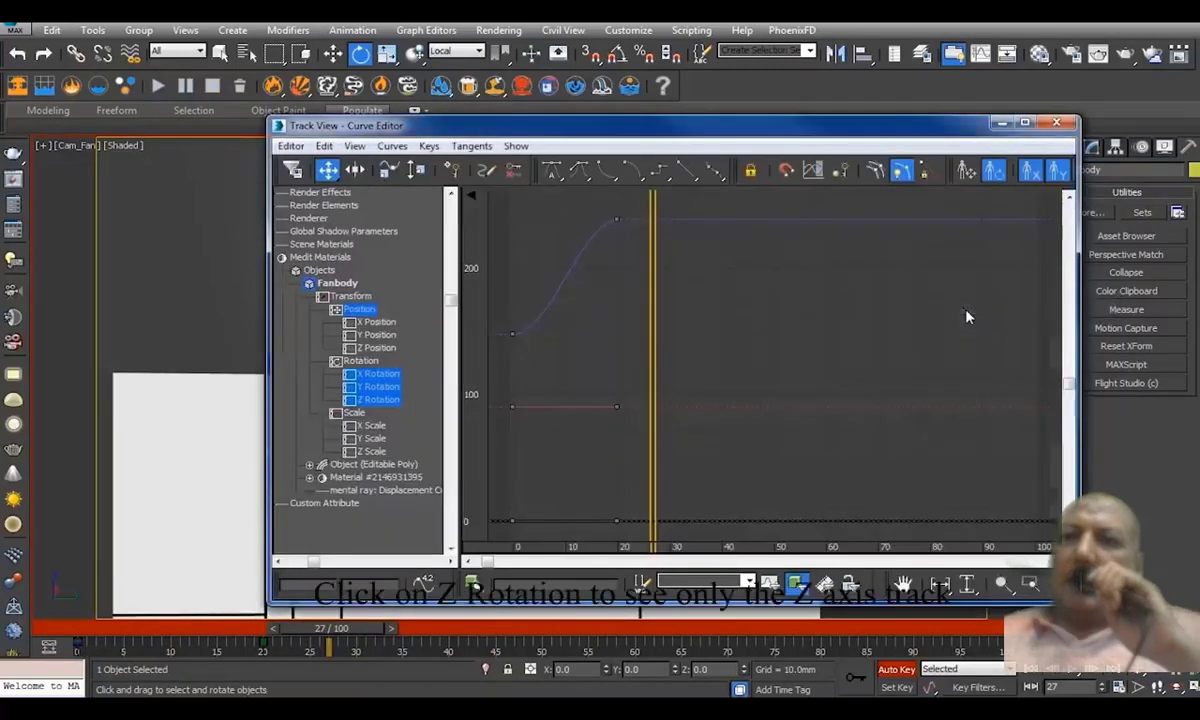
Isolate the fan body's Z Rotation curve and frame its section between frames 0 and 20
left_click(380, 399)
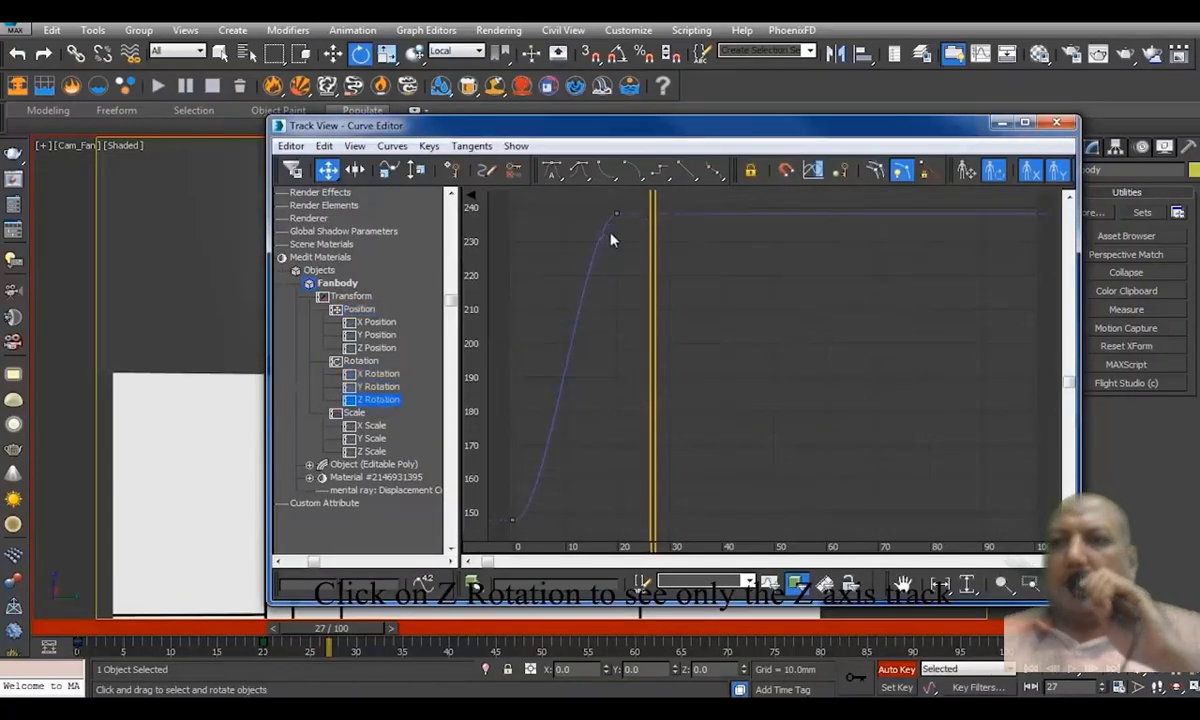
middle_click_drag(637, 268, 772, 274, "ctrl+alt")
scroll(680, 370, "down", 1)
scroll(727, 465, "down", 1)
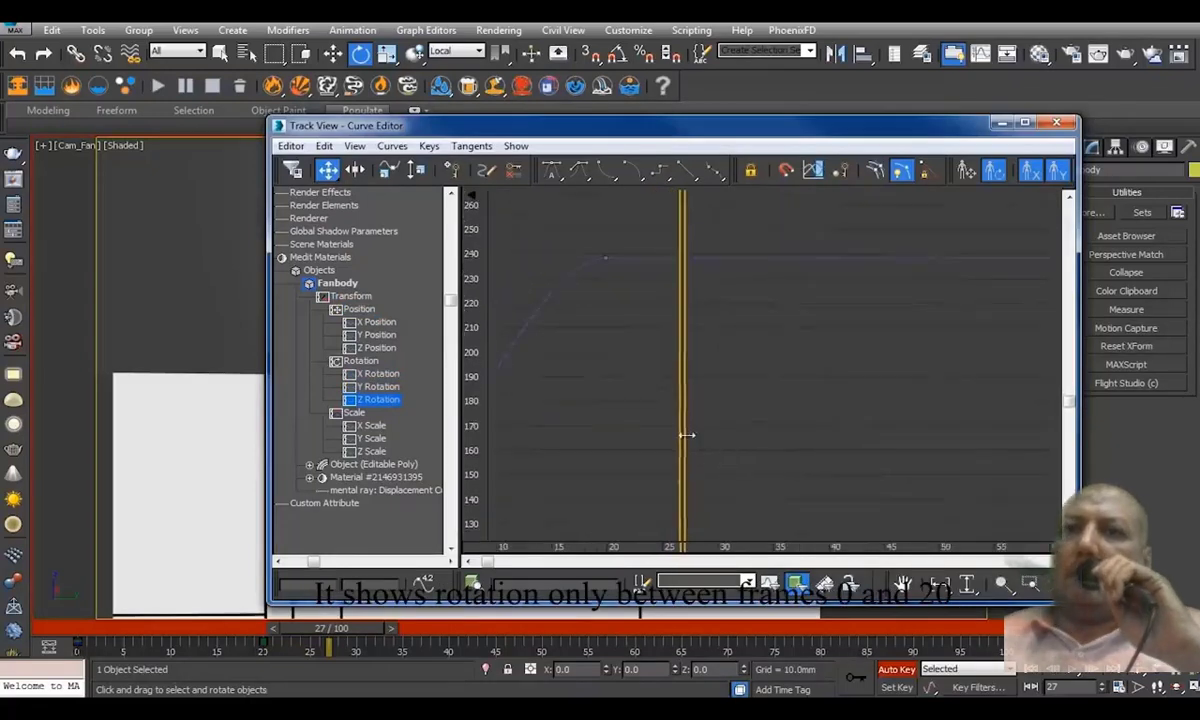
middle_click_drag(605, 383, 755, 362)
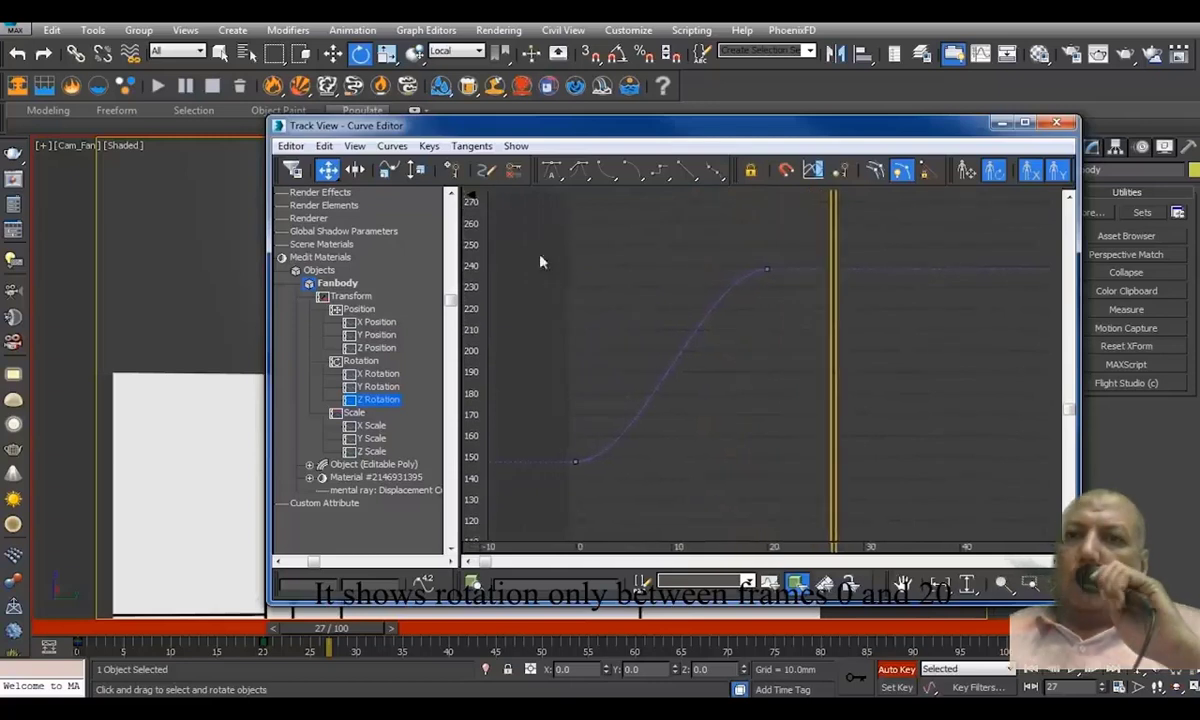
left_click_drag(551, 255, 608, 341)
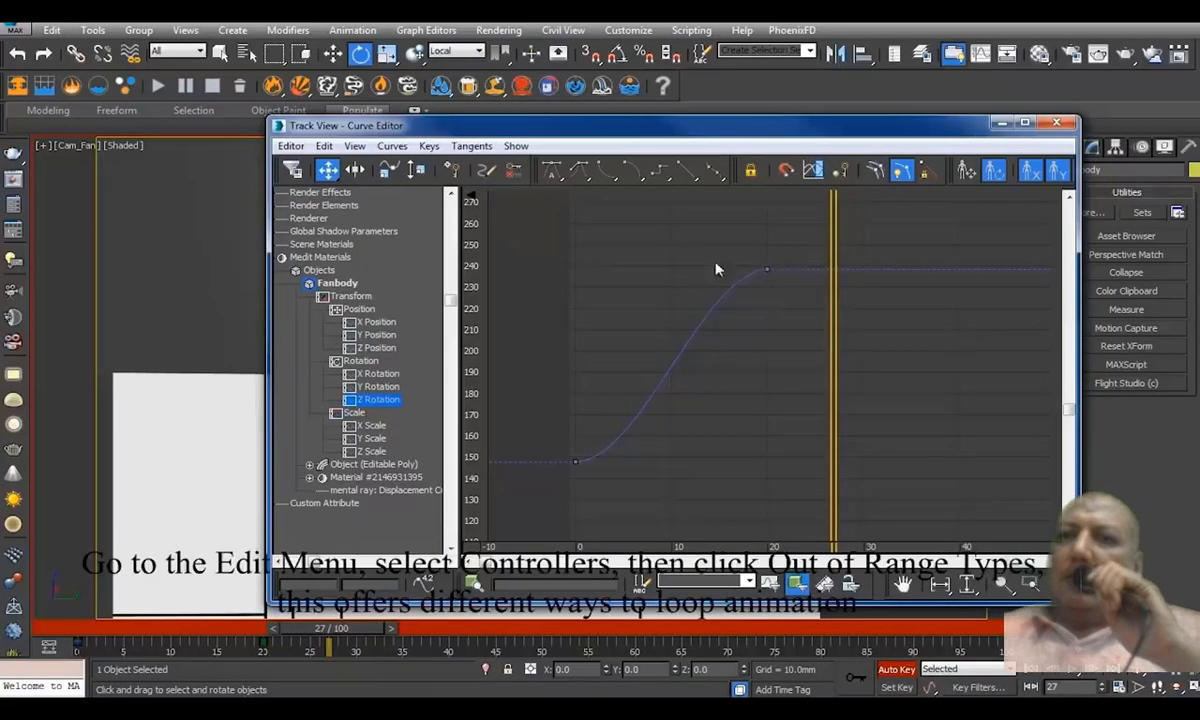
Set the out-of-range type of the fan body's Z Rotation curve to Relative Repeat
left_click(322, 146)
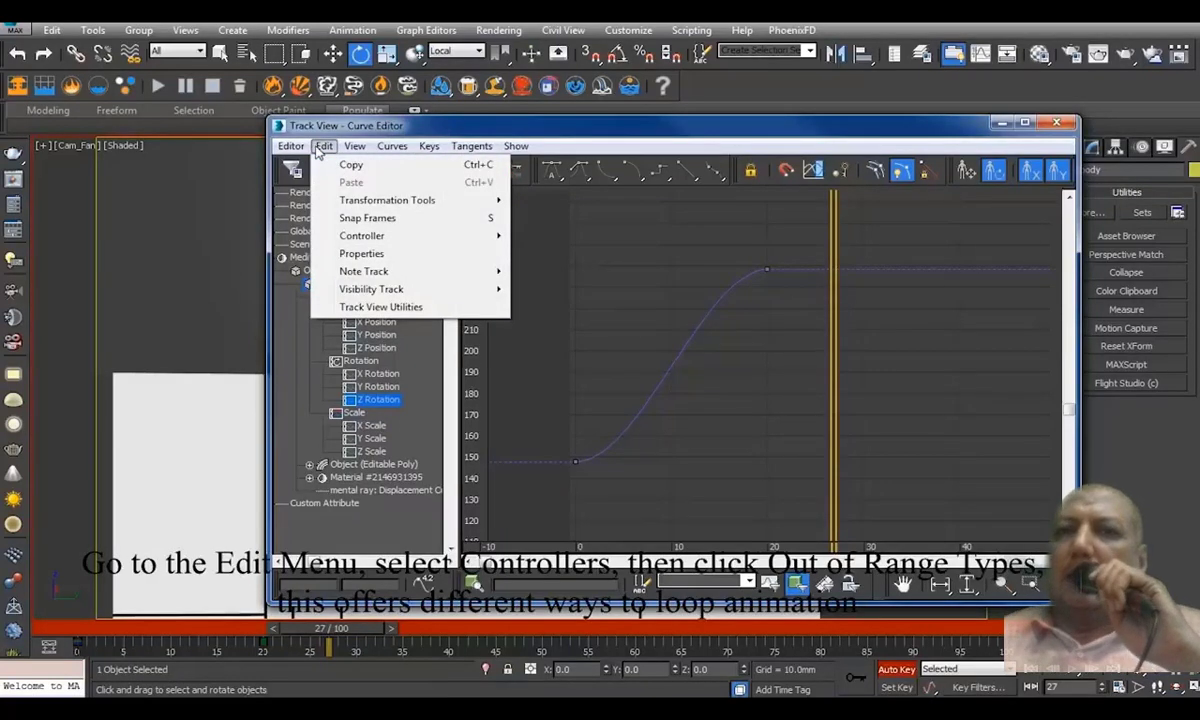
mouse_move(405, 240)
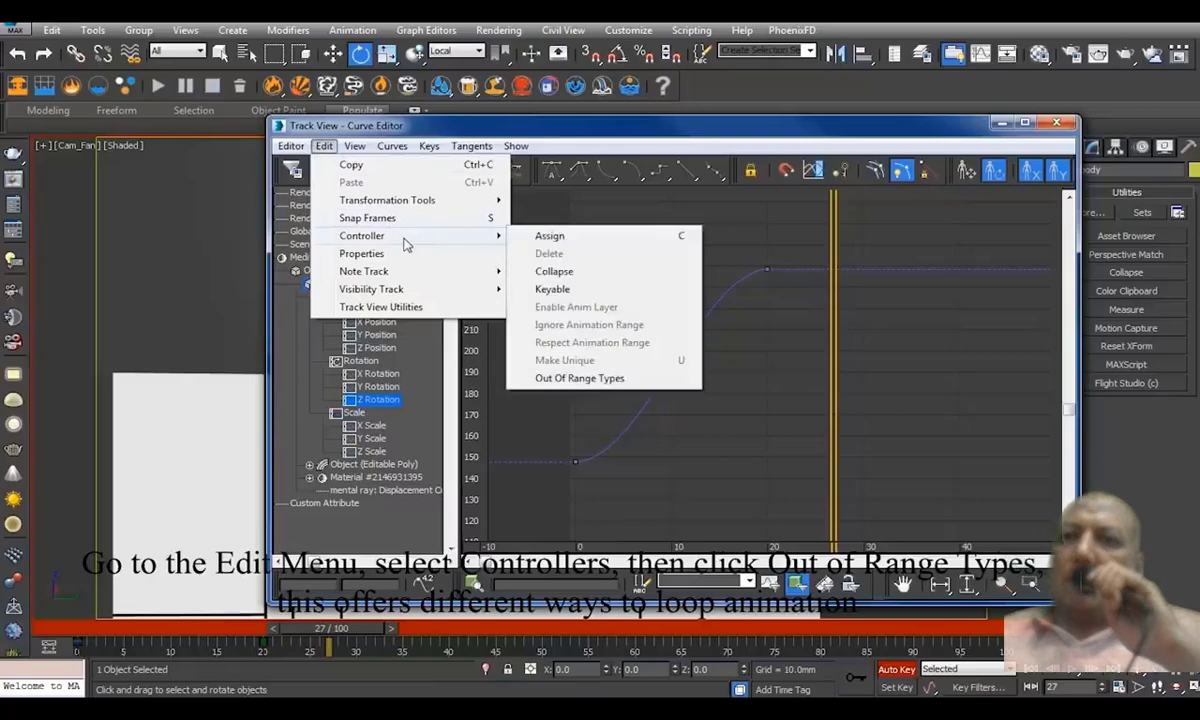
left_click(609, 379)
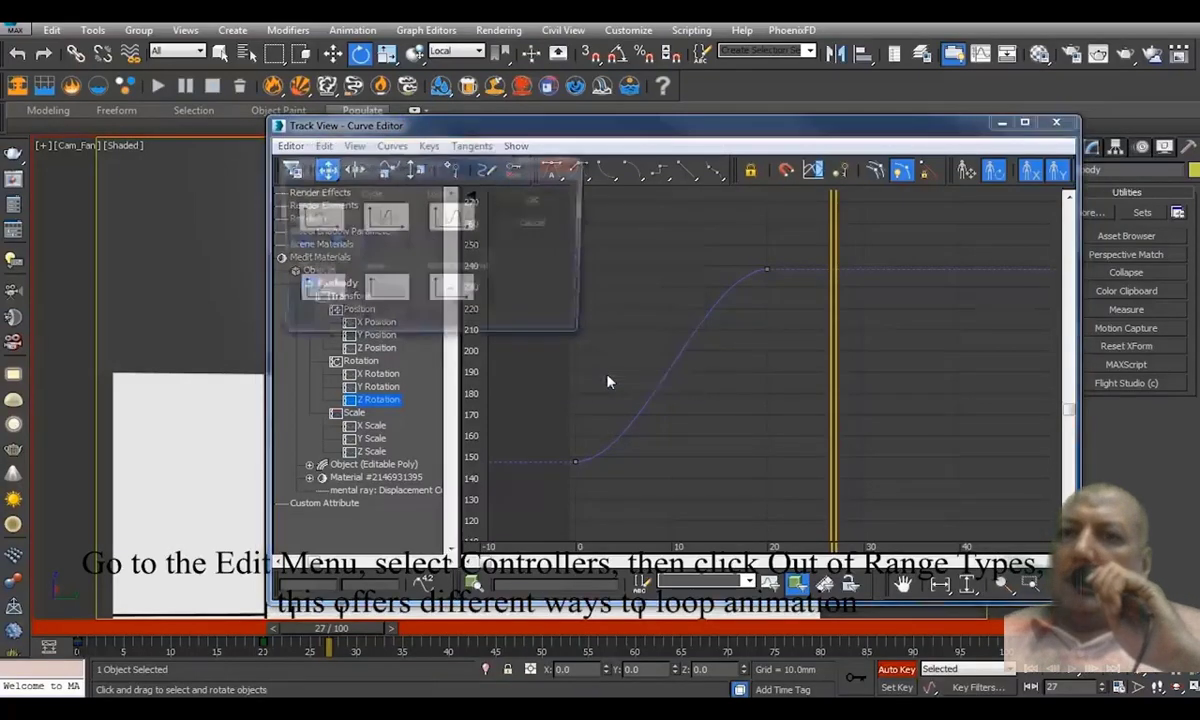
left_click(452, 291)
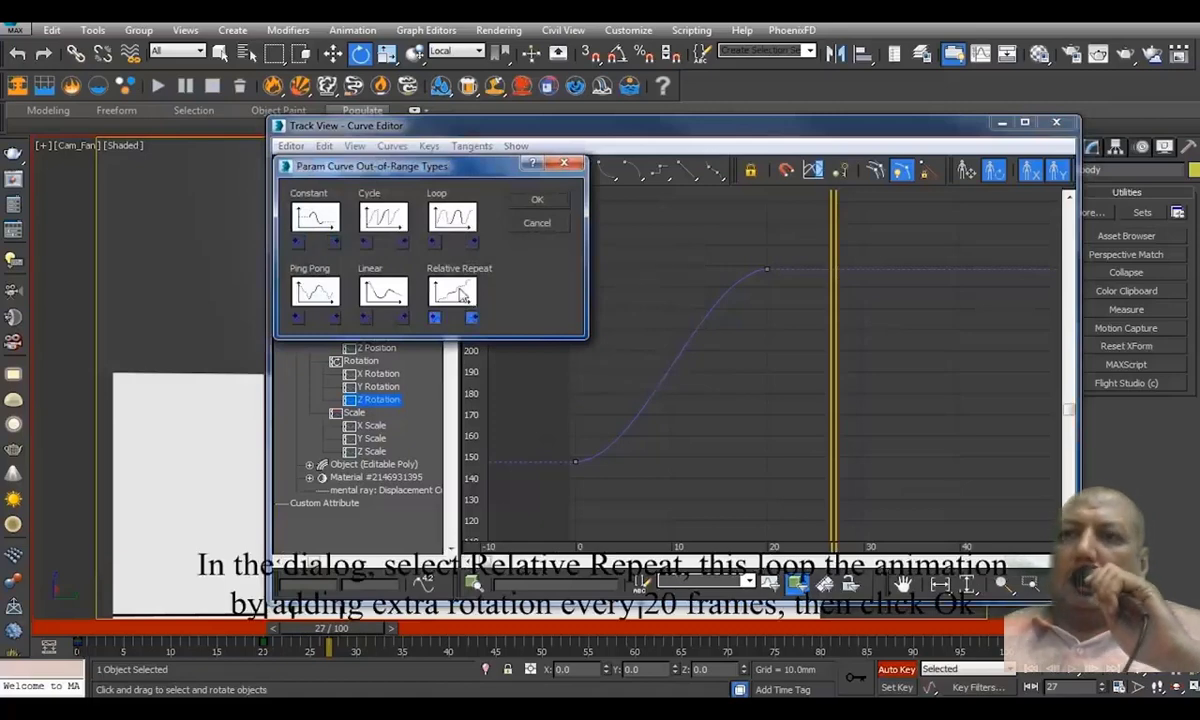
left_click(536, 201)
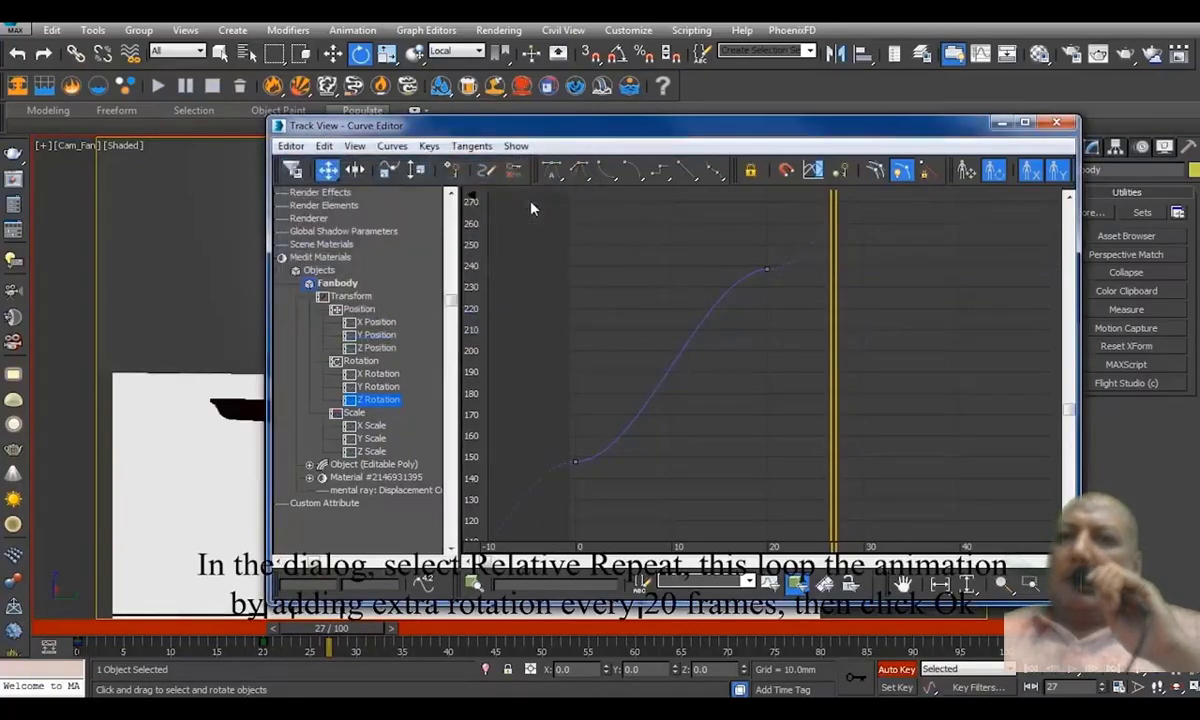
Minimize the Curve Editor, play the looped fan animation from the start, and scrub the timeline to check the rotation speed
left_click(1001, 123)
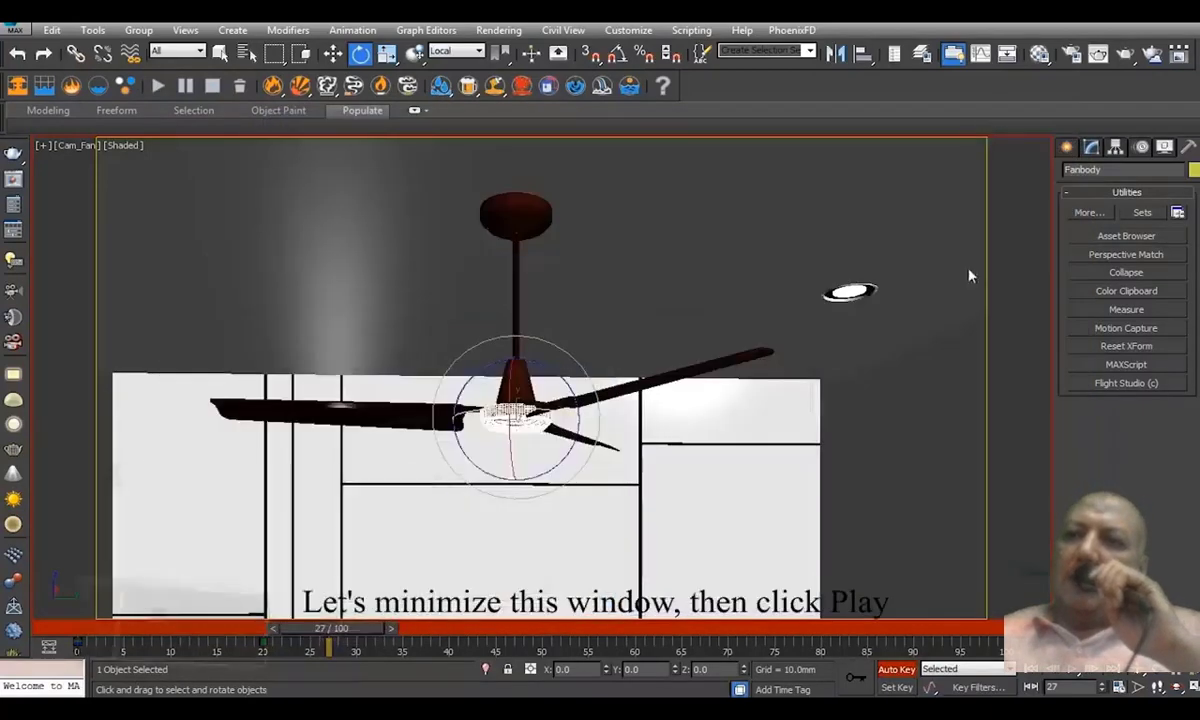
left_click(1032, 684)
left_click(1068, 678)
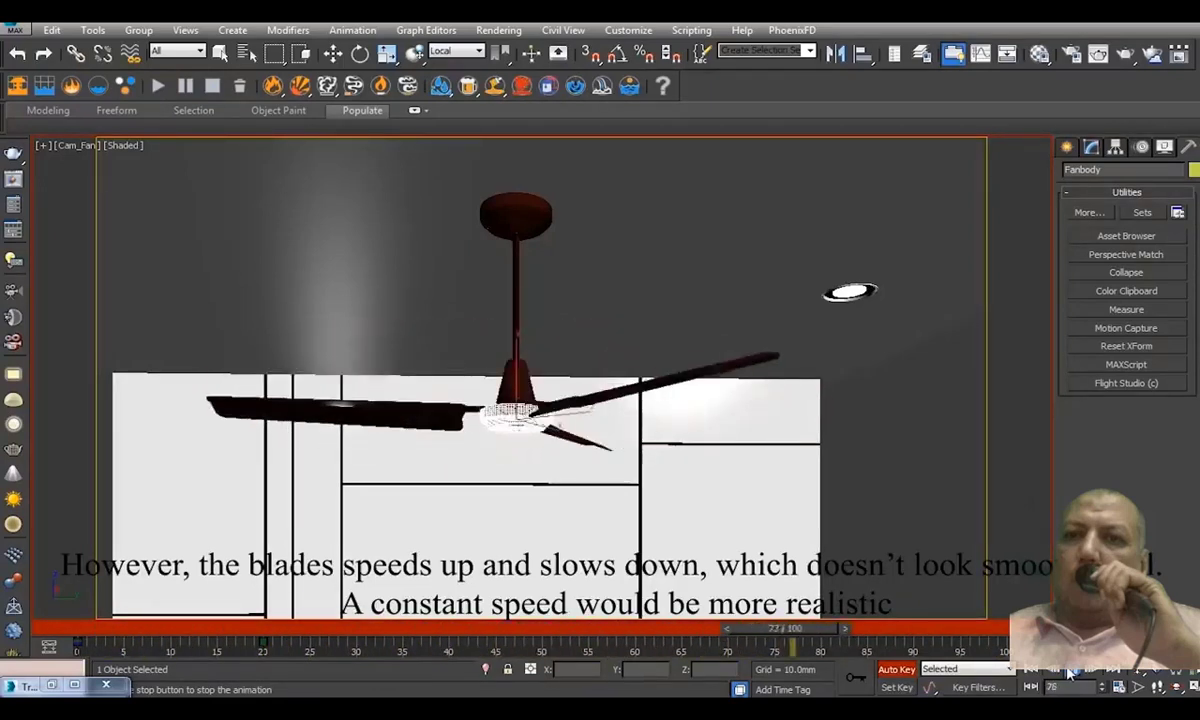
key("e")
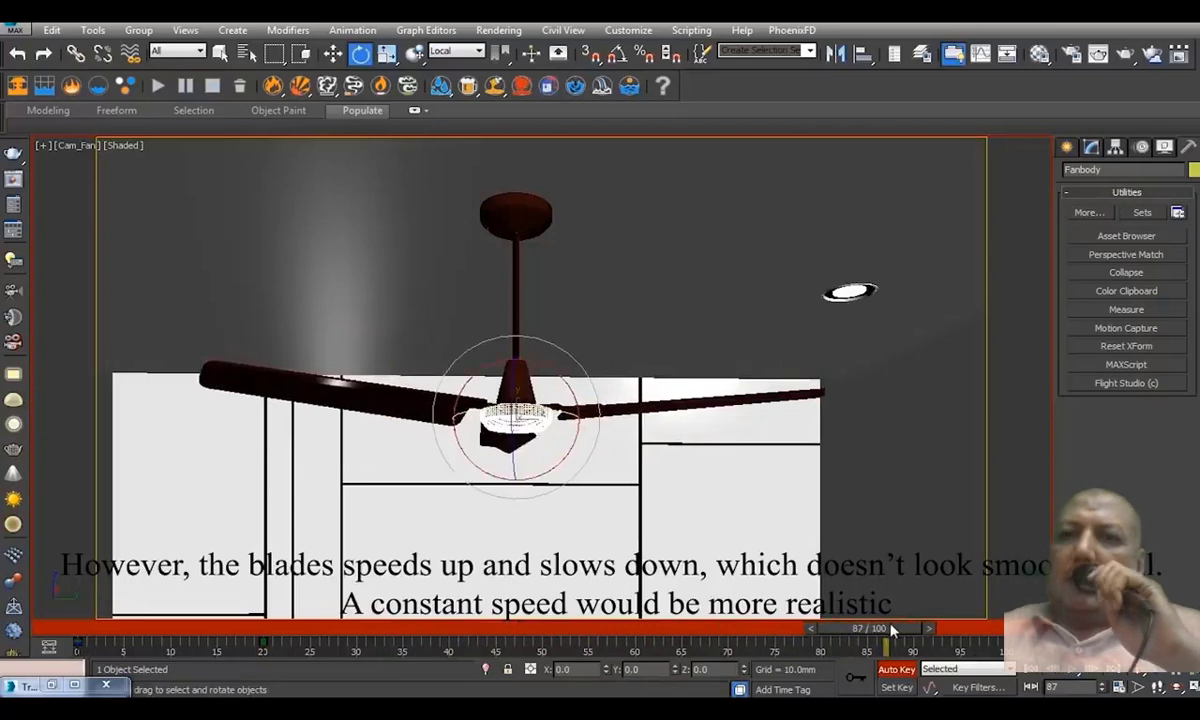
left_click_drag(893, 628, 590, 600)
key("e")
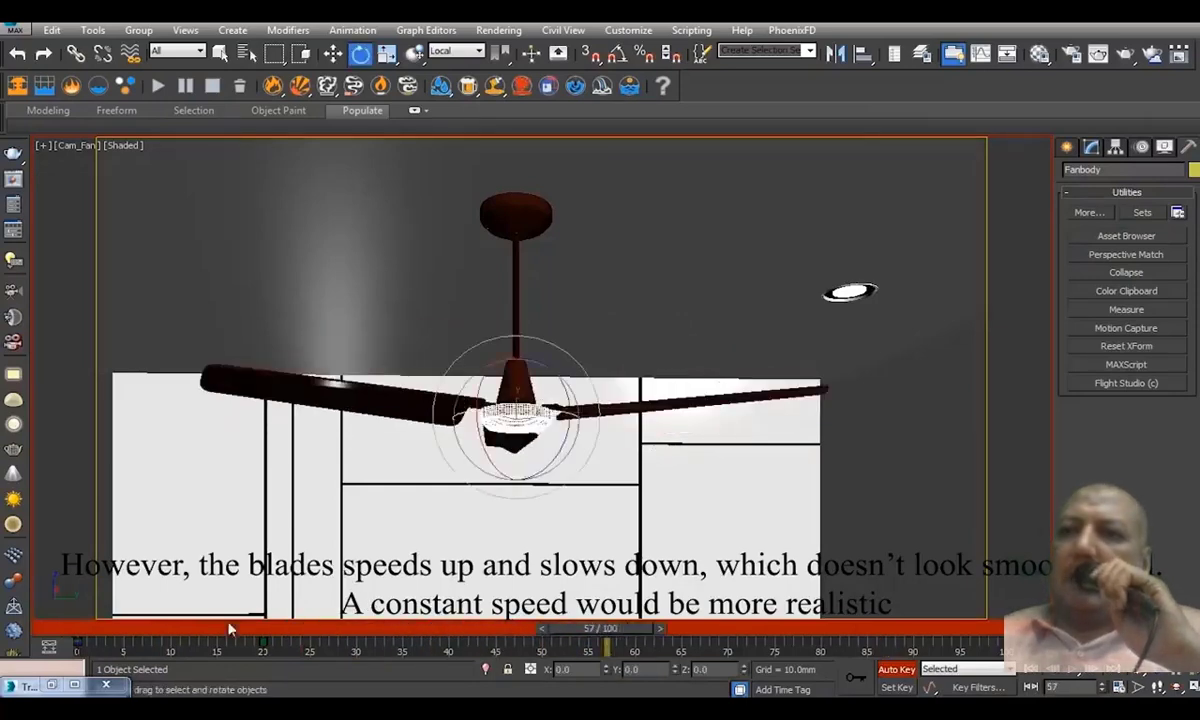
Reopen the Curve Editor, set the tangents of all Z Rotation keys to Linear, review the curve, and close the editor
left_click(52, 685)
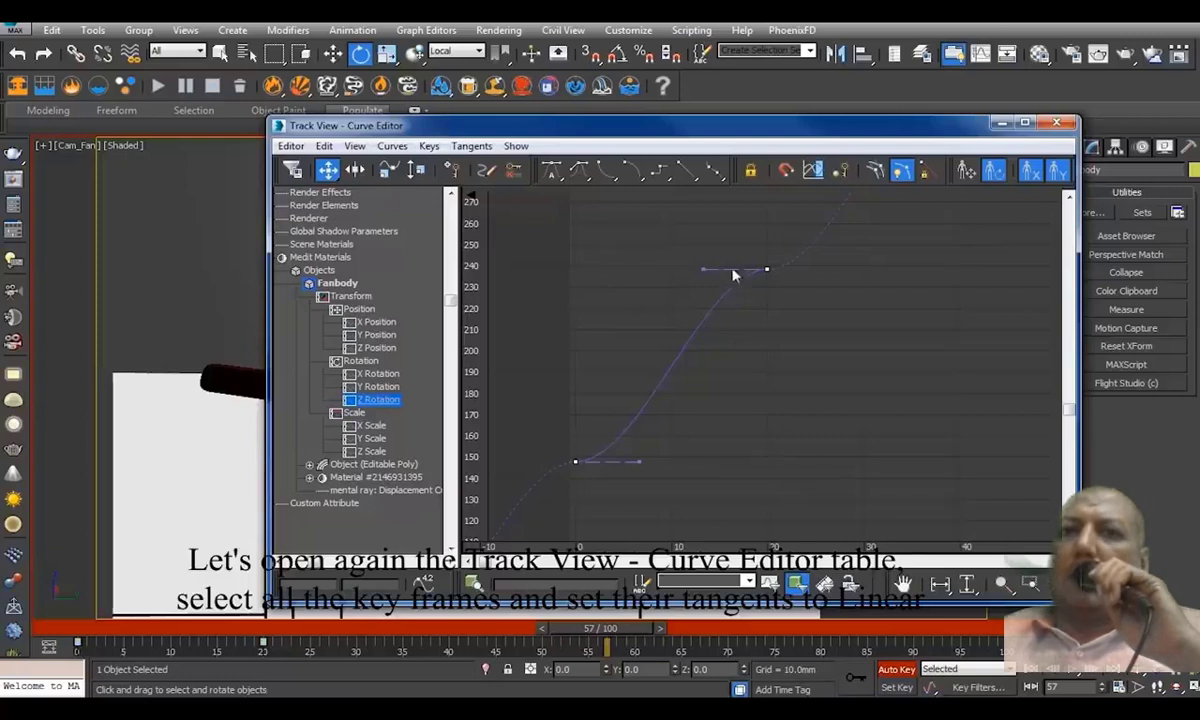
left_click(690, 176)
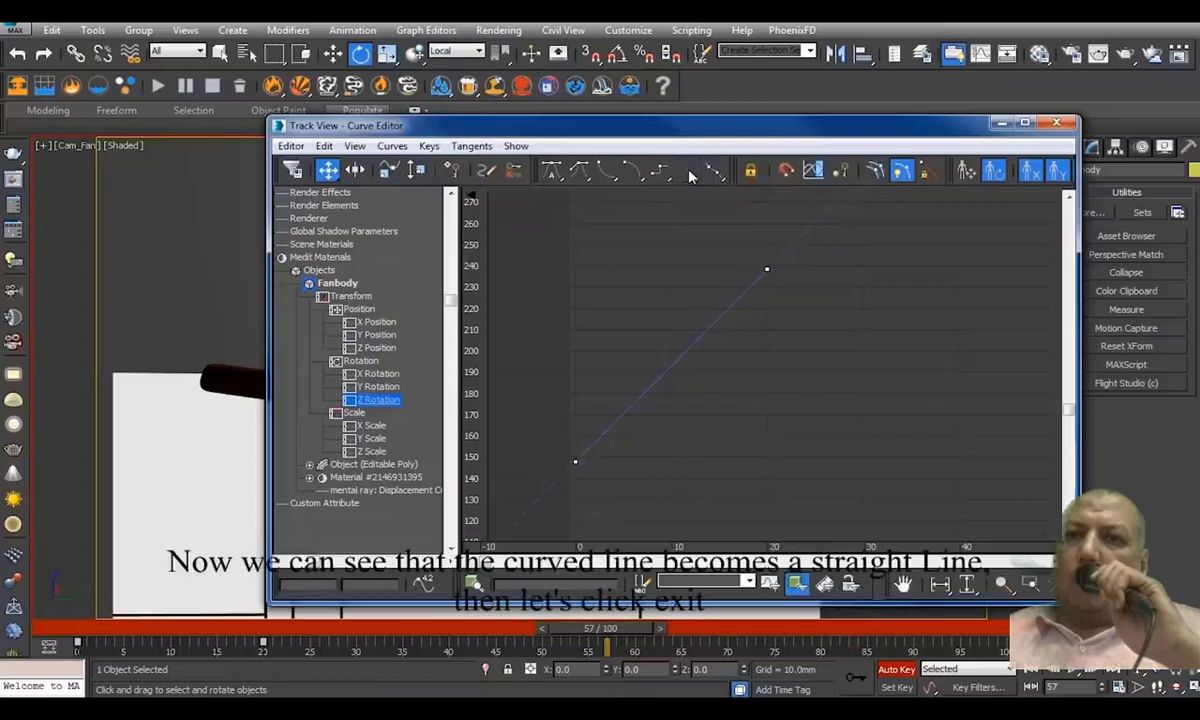
left_click(657, 261)
scroll(657, 261, "down", 2)
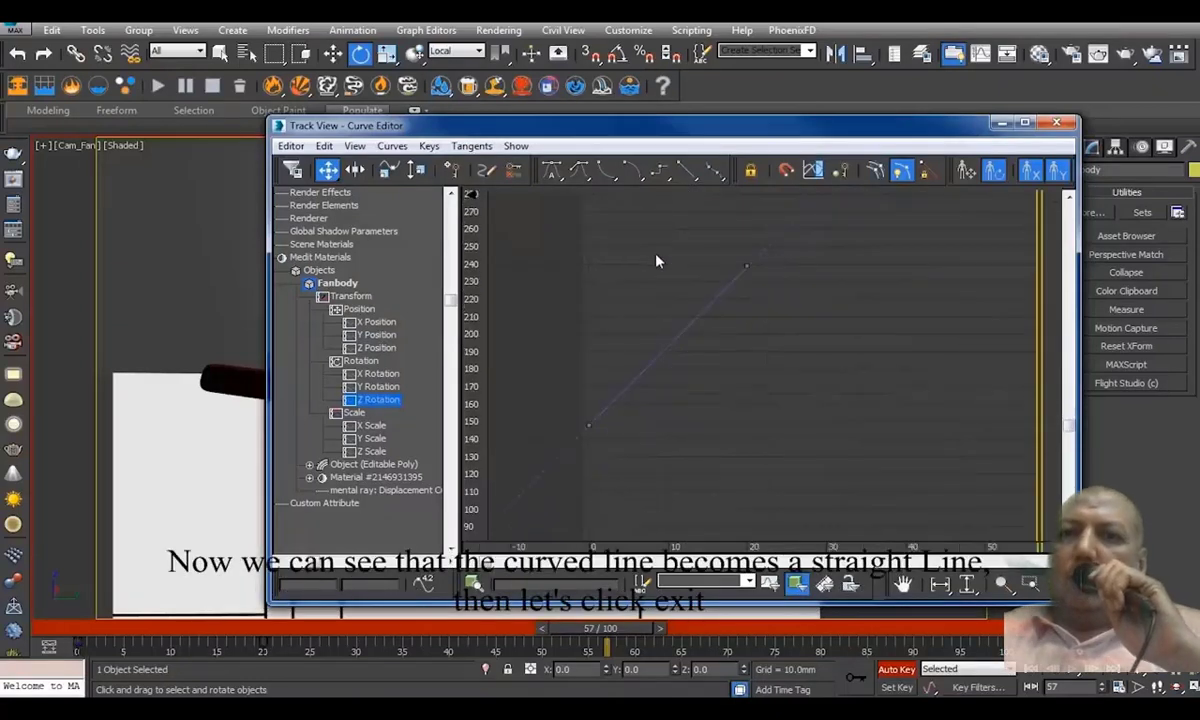
scroll(657, 261, "down", 3)
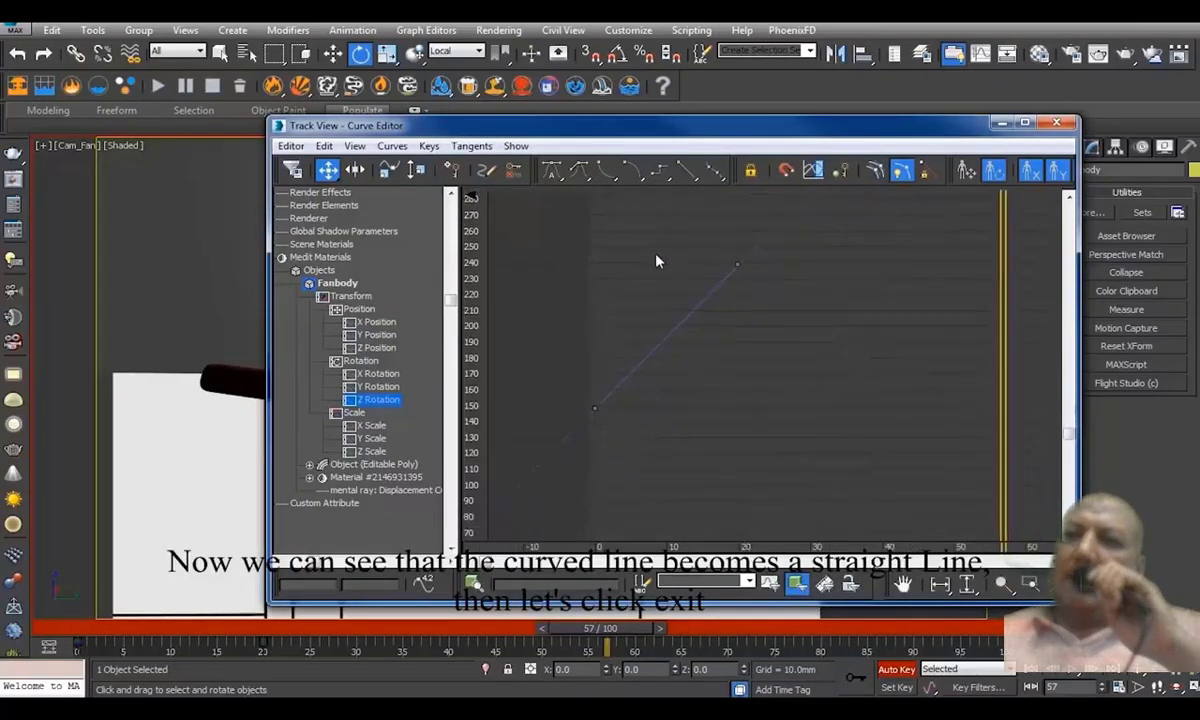
scroll(657, 261, "down", 3)
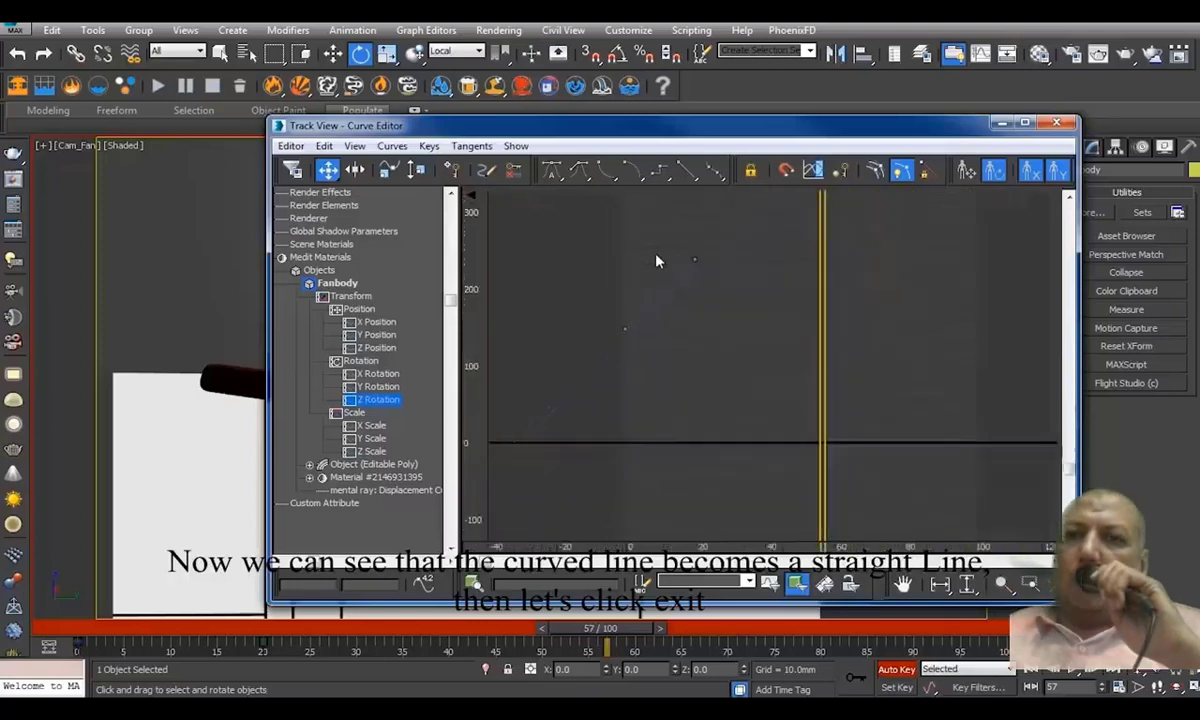
middle_click_drag(657, 261, 696, 342)
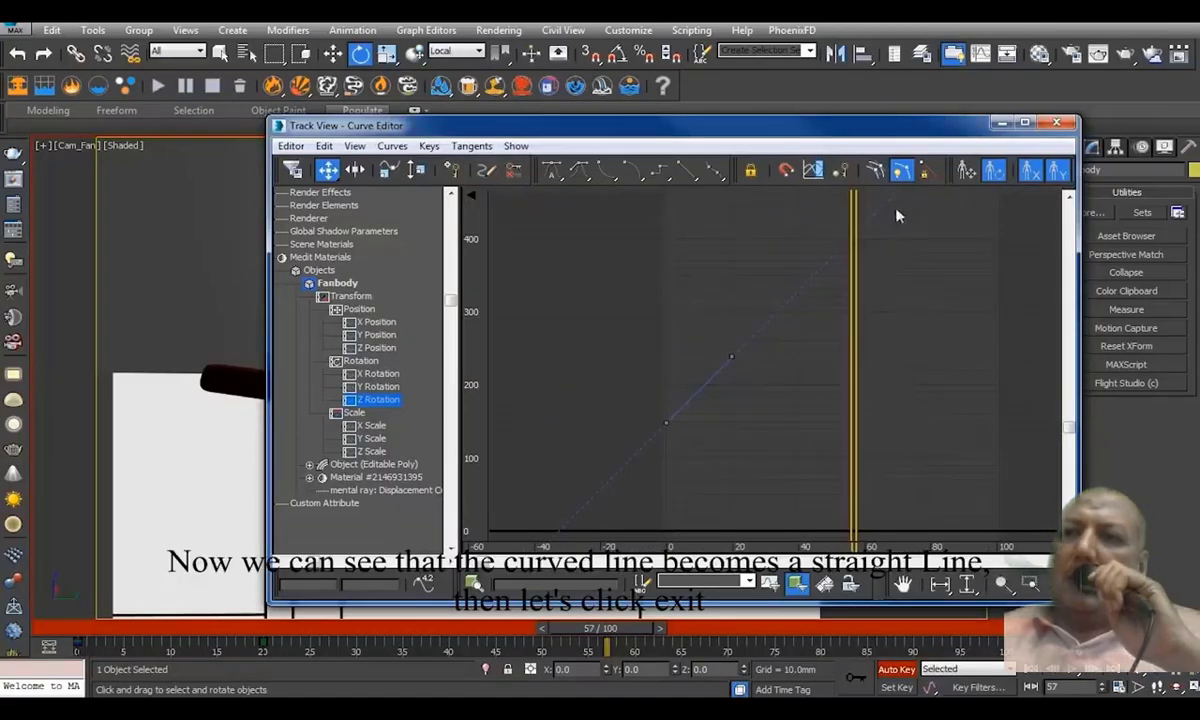
left_click(1068, 126)
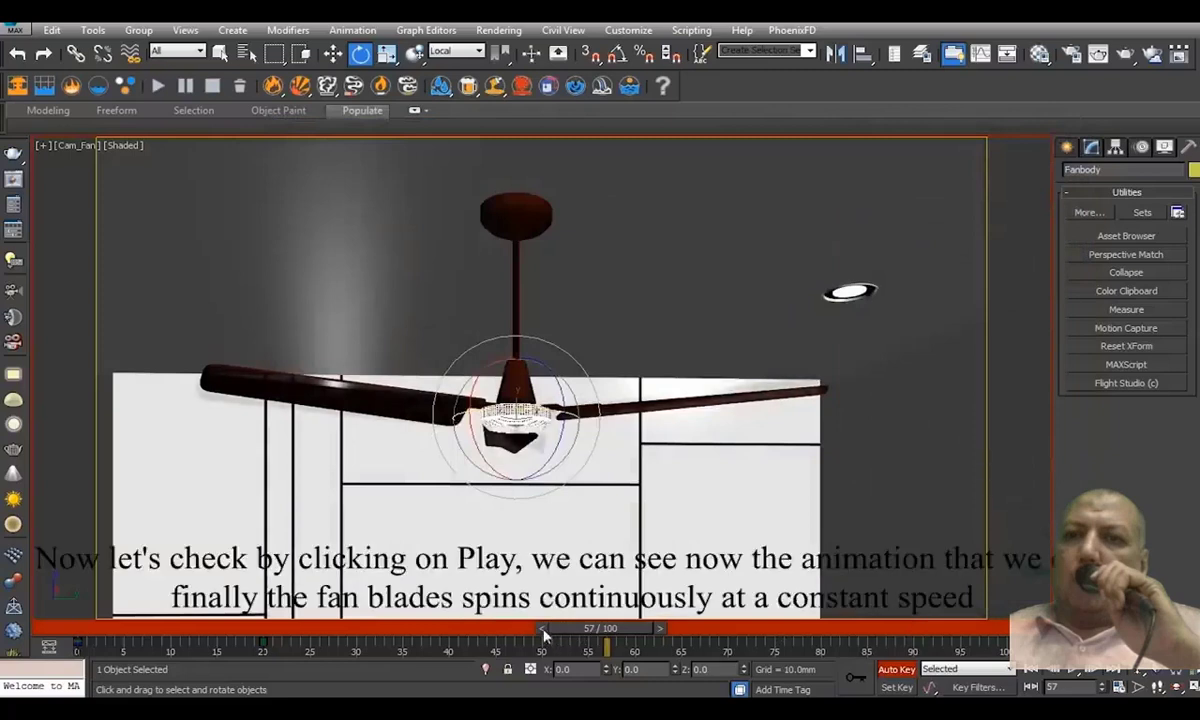
Deselect the fan body, play the animation from frame 0 to review the blades' spin, and return to frame 0
left_click_drag(595, 632, 97, 632)
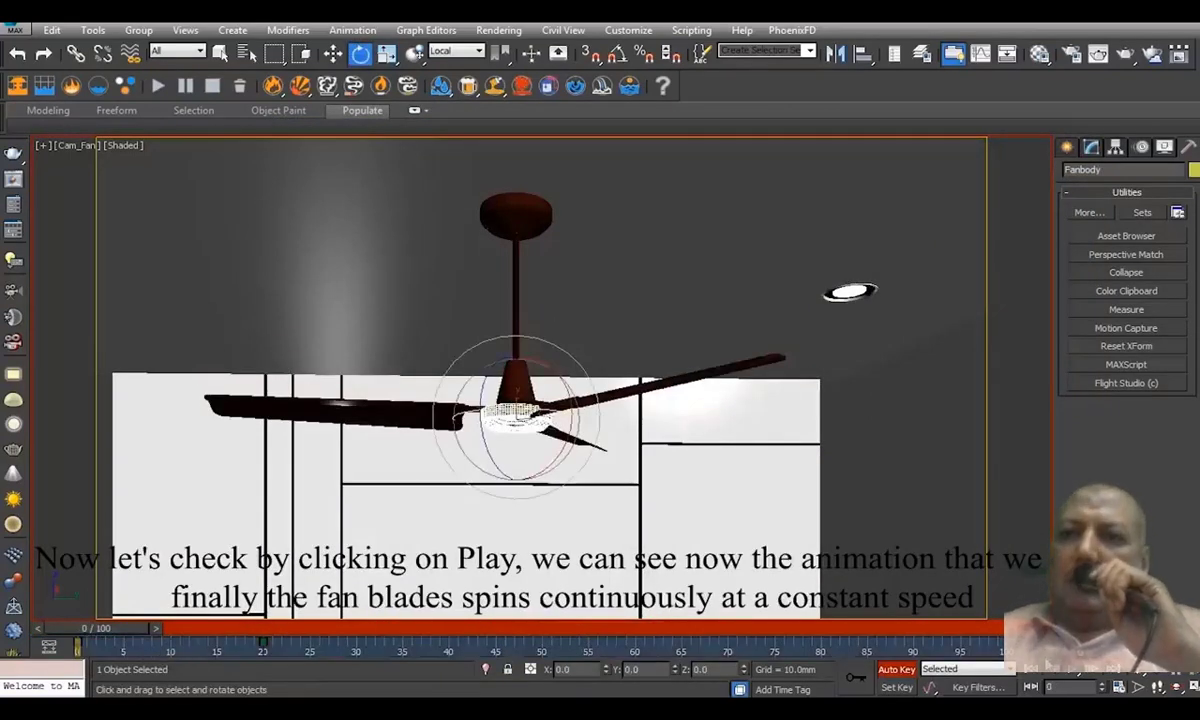
left_click(795, 472)
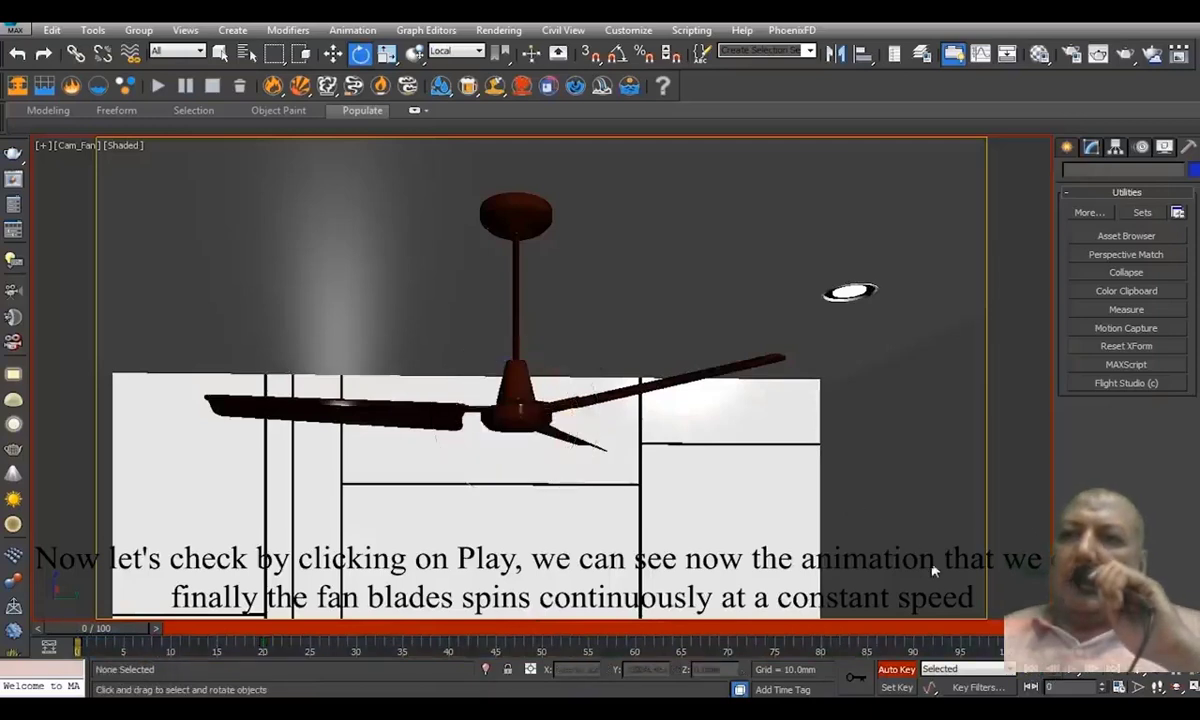
left_click(1070, 670)
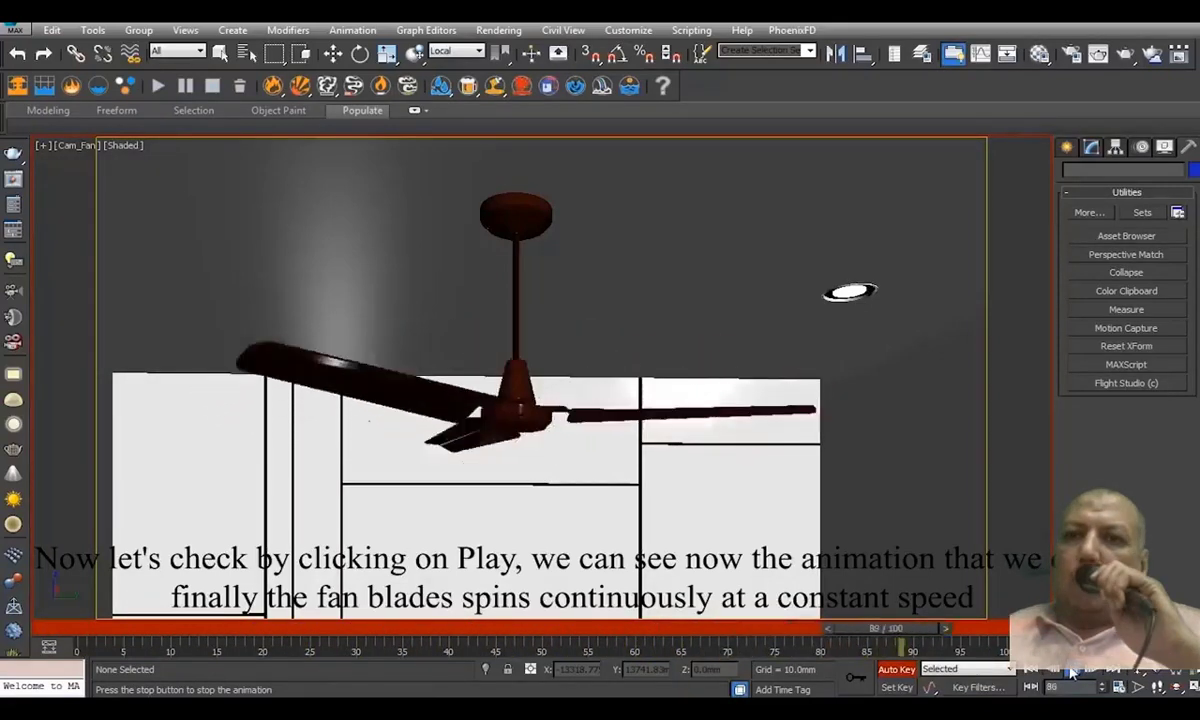
key("e")
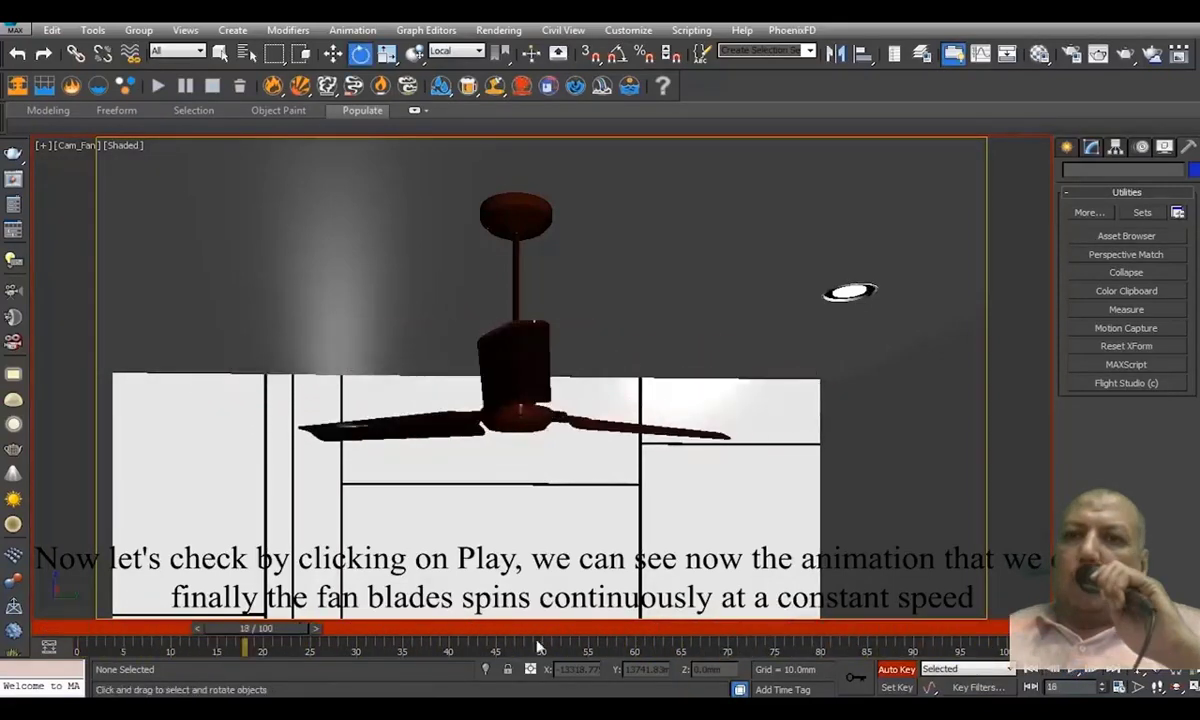
left_click_drag(262, 630, 86, 638)
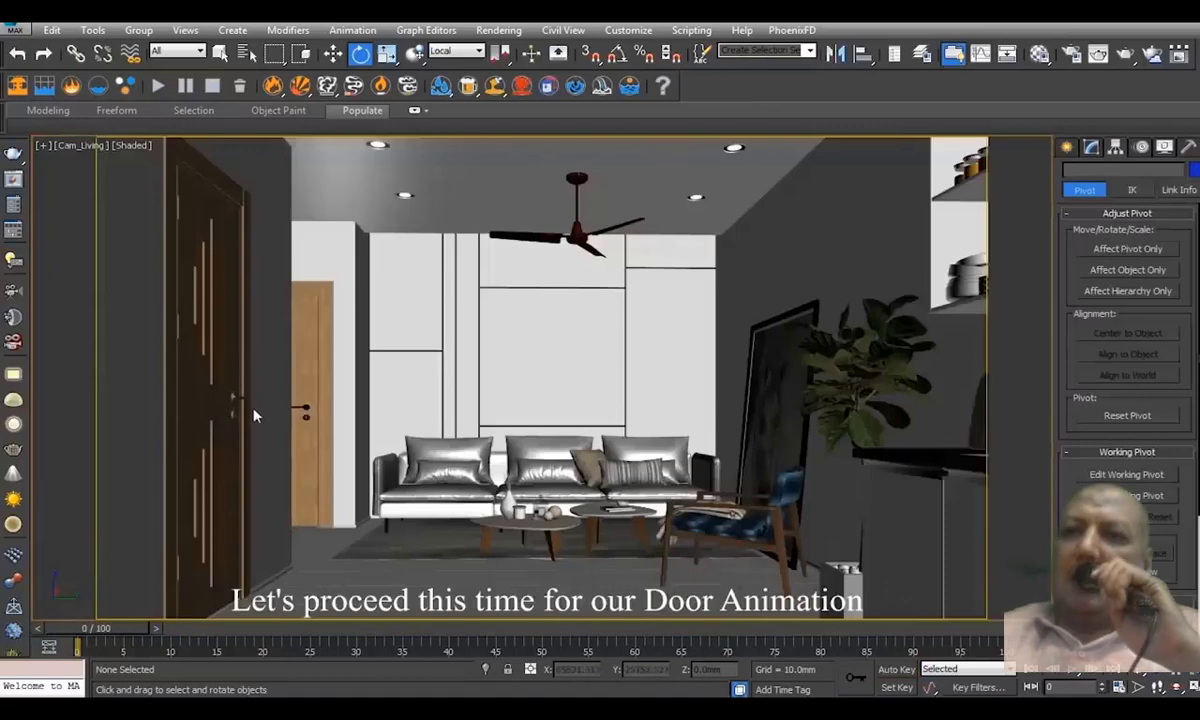
Switch the viewport from the living room to the Cam_Door camera
key("c")
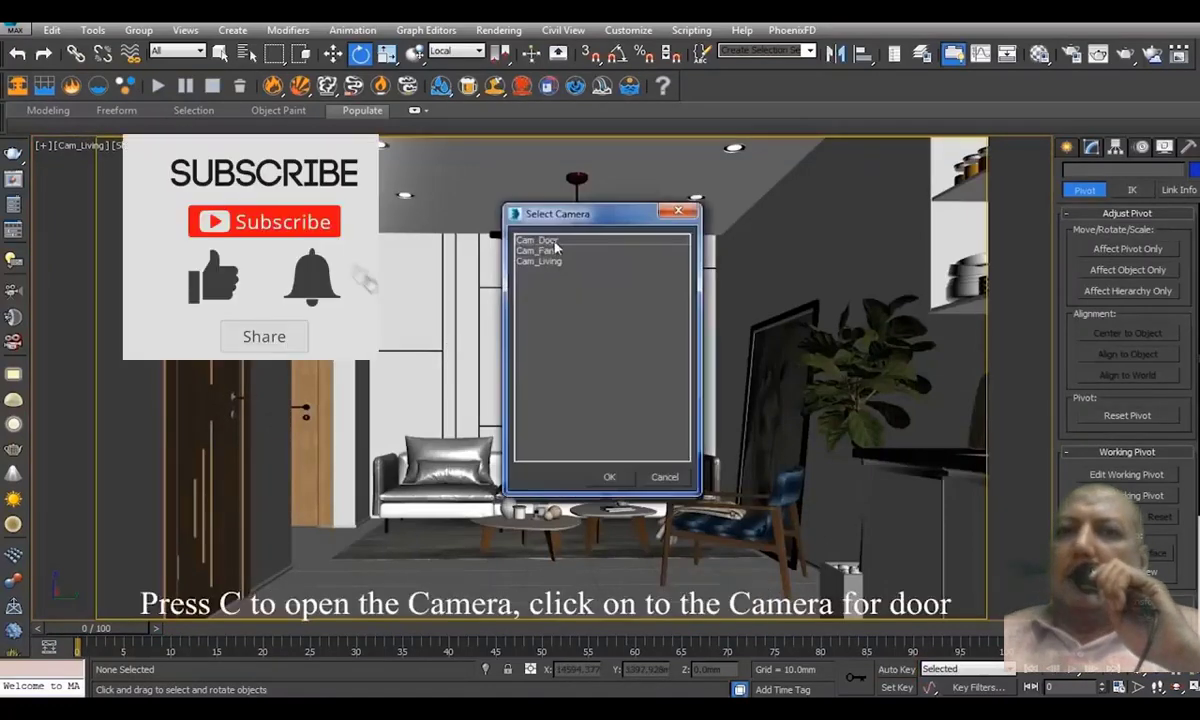
double_click(555, 242)
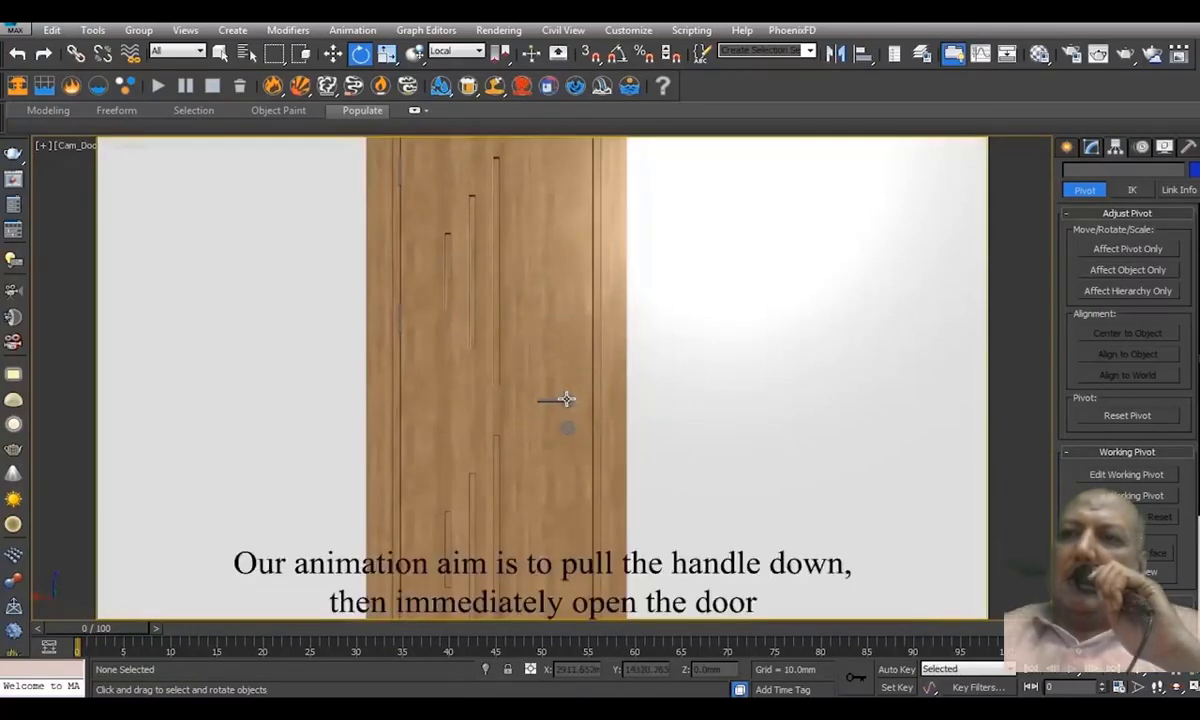
Try rotating the handle down and swinging the door open, undo the test rotations, and deselect everything
left_click(566, 399)
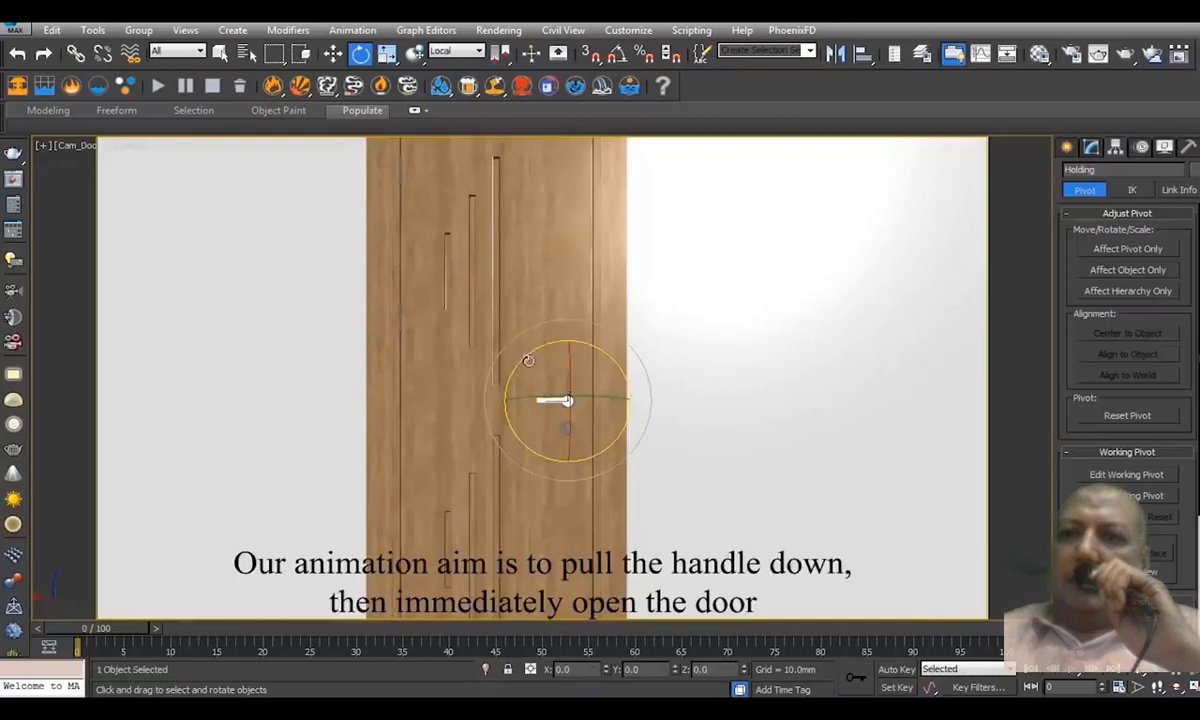
left_click_drag(528, 359, 521, 410)
left_click(476, 397)
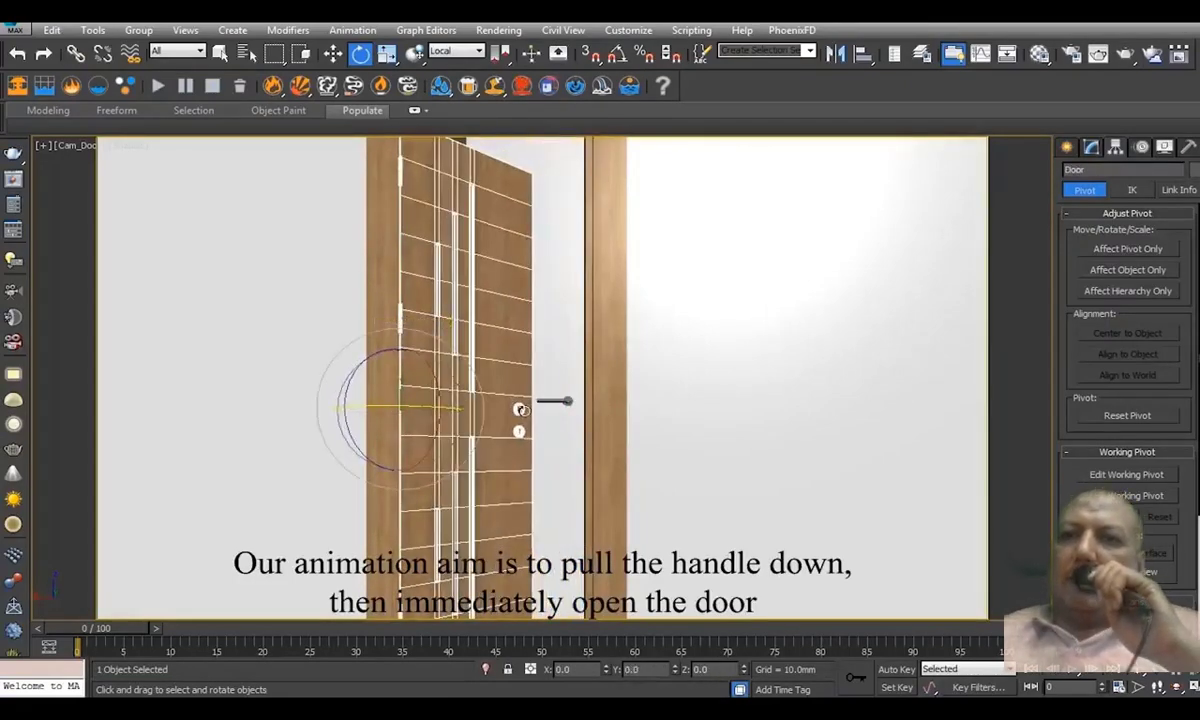
key("ctrl+z")
left_click(685, 416)
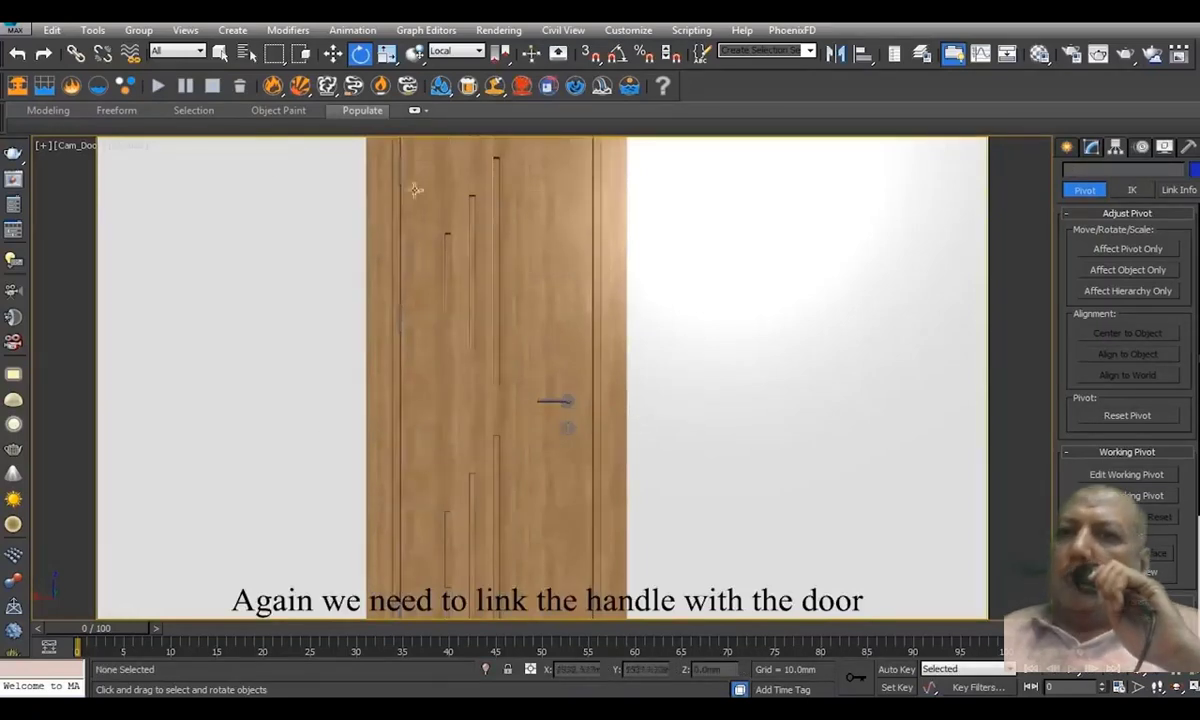
Link the door handle to the door so that the door becomes its parent
left_click(565, 400)
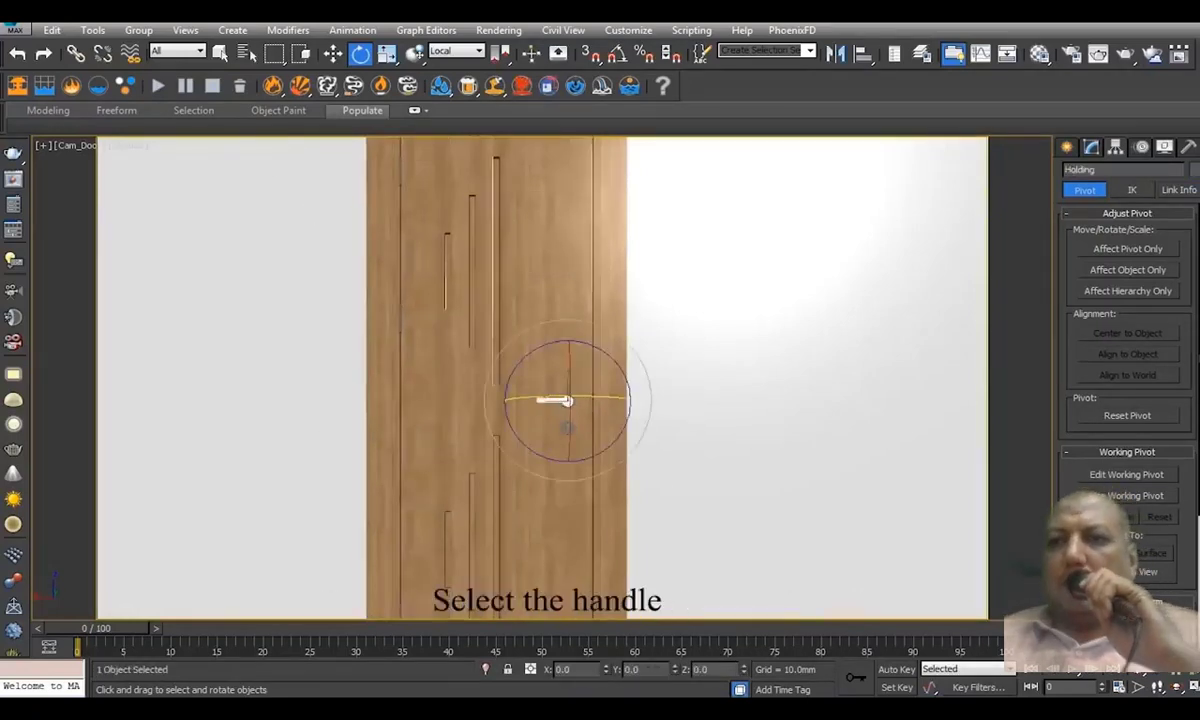
left_click(76, 56)
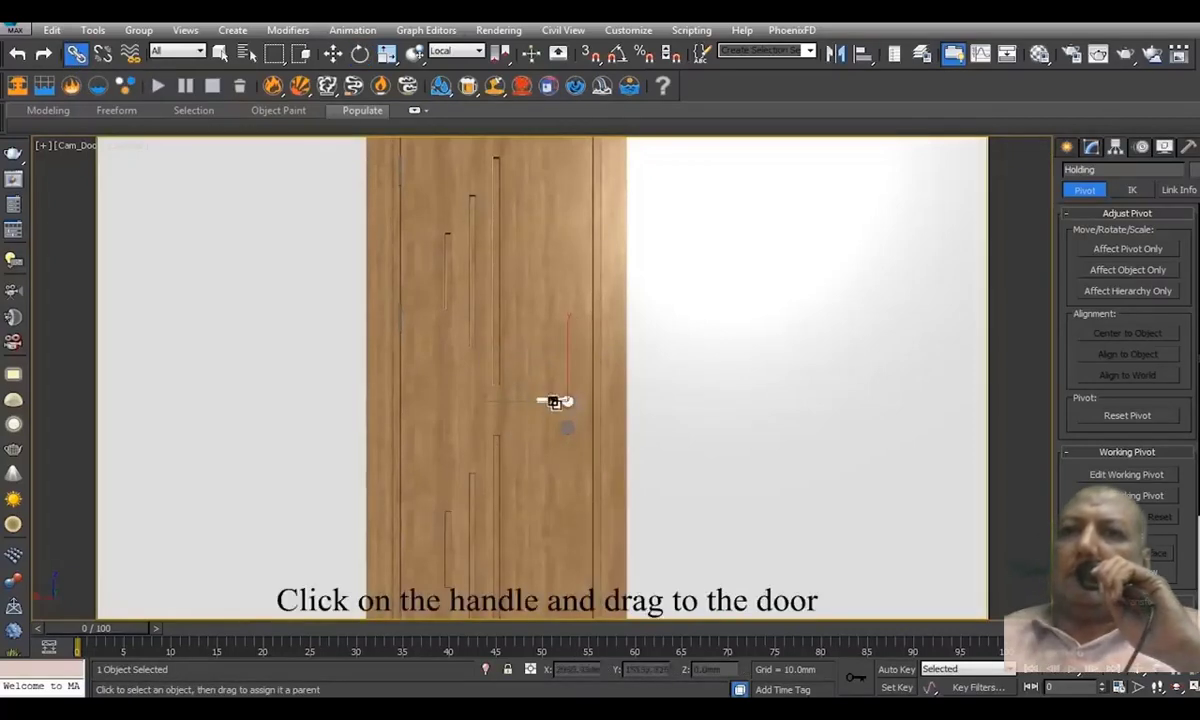
left_click_drag(456, 381, 451, 380)
key("w")
Test the handle's link by swinging the door open, undo the rotation, and clear the selection
left_click(308, 361)
left_click(420, 362)
key("e")
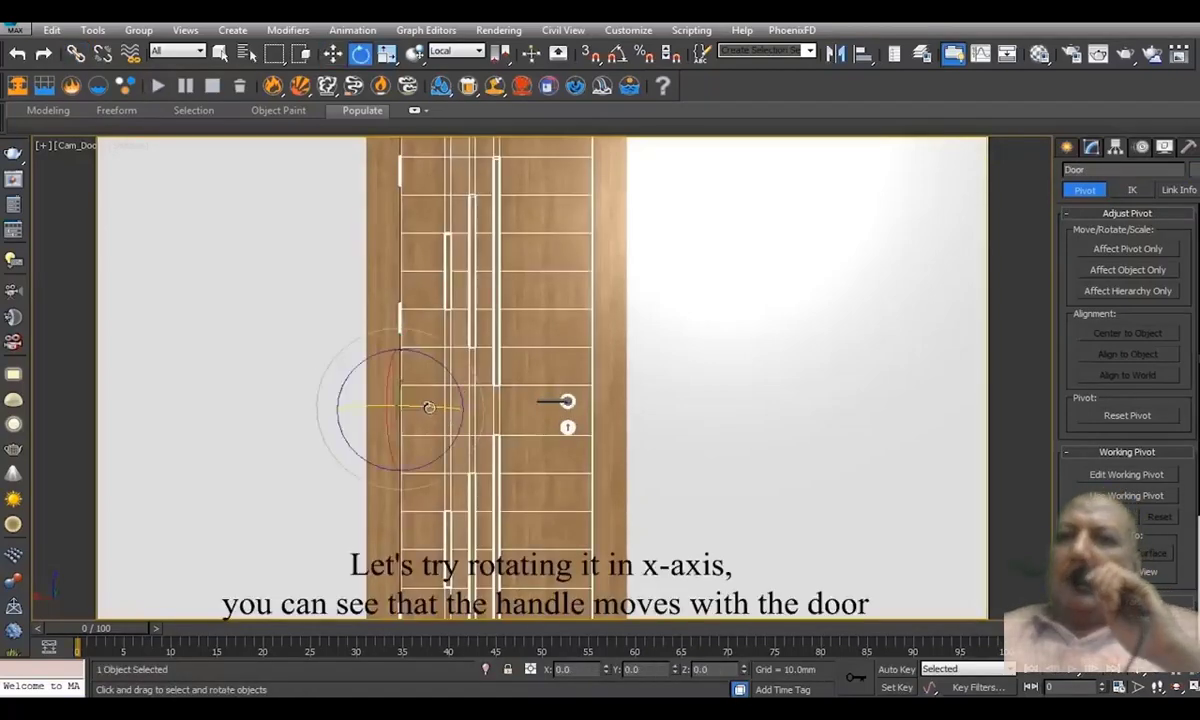
left_click_drag(428, 407, 524, 433)
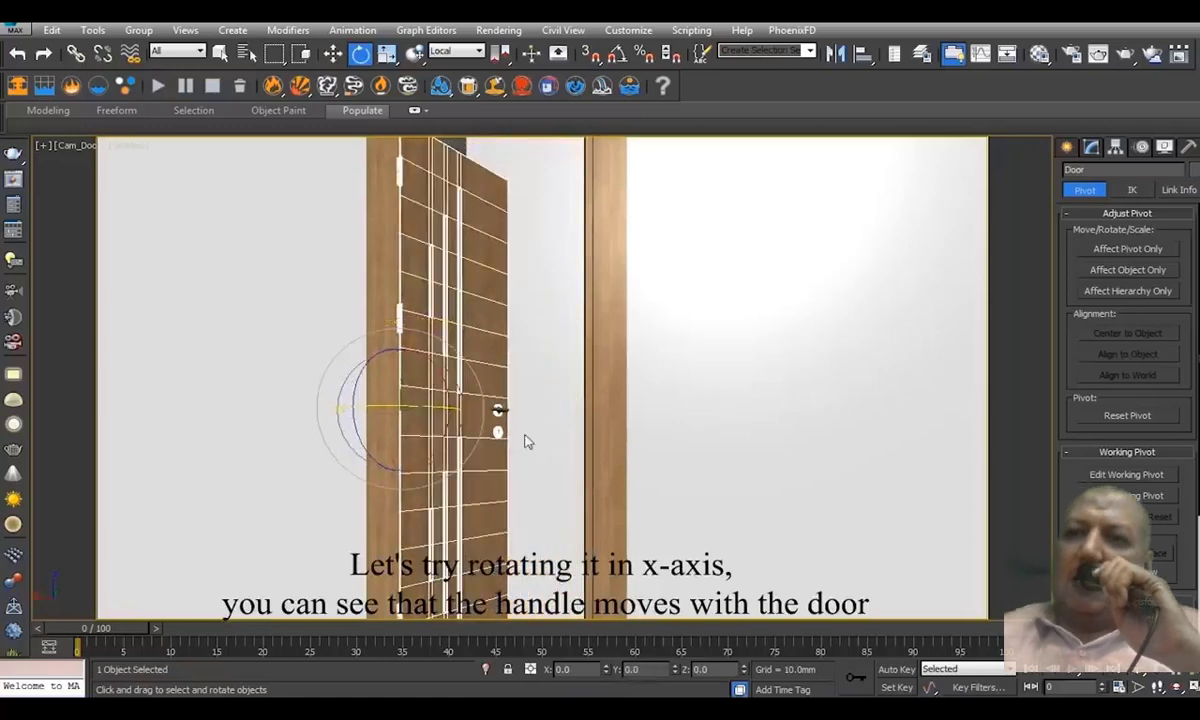
key("ctrl+z")
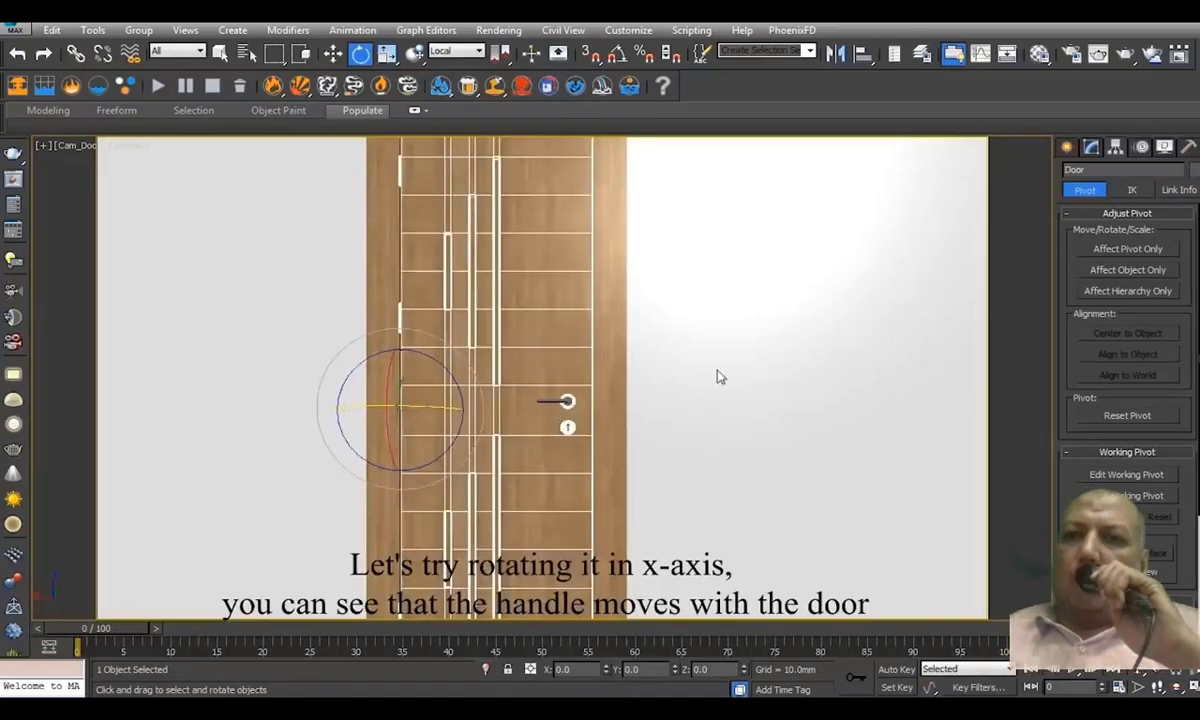
left_click(718, 376)
left_click(560, 400)
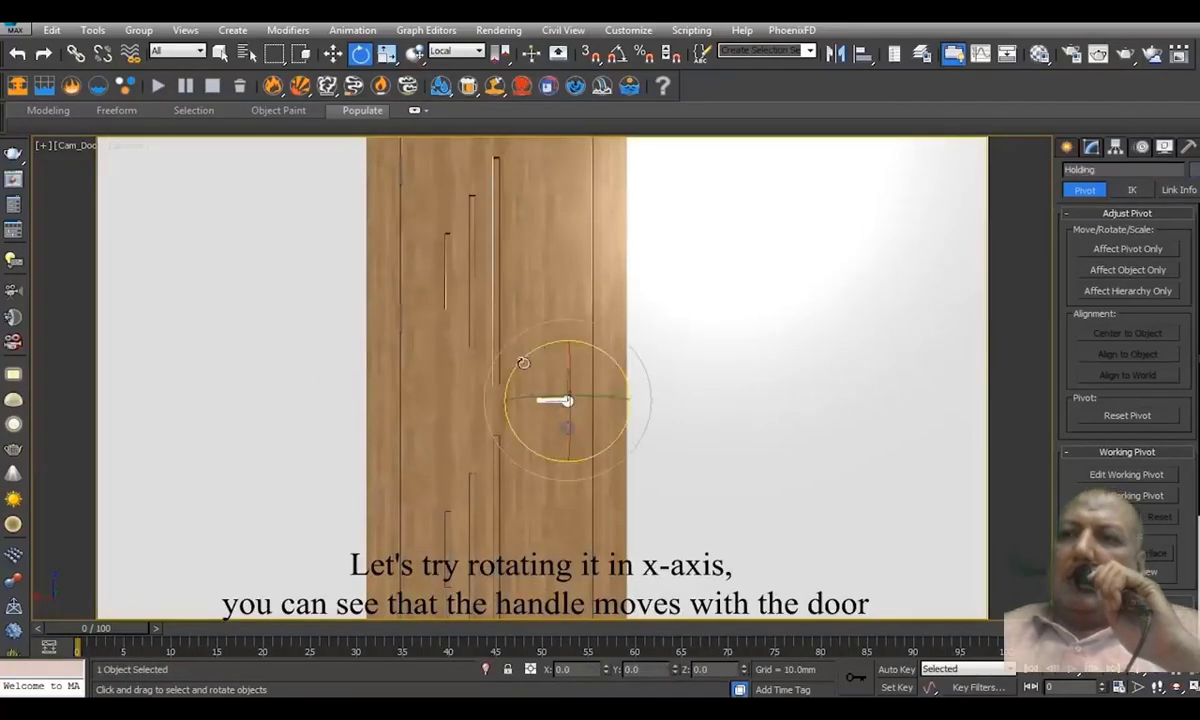
left_click_drag(555, 402, 477, 383)
left_click(471, 370)
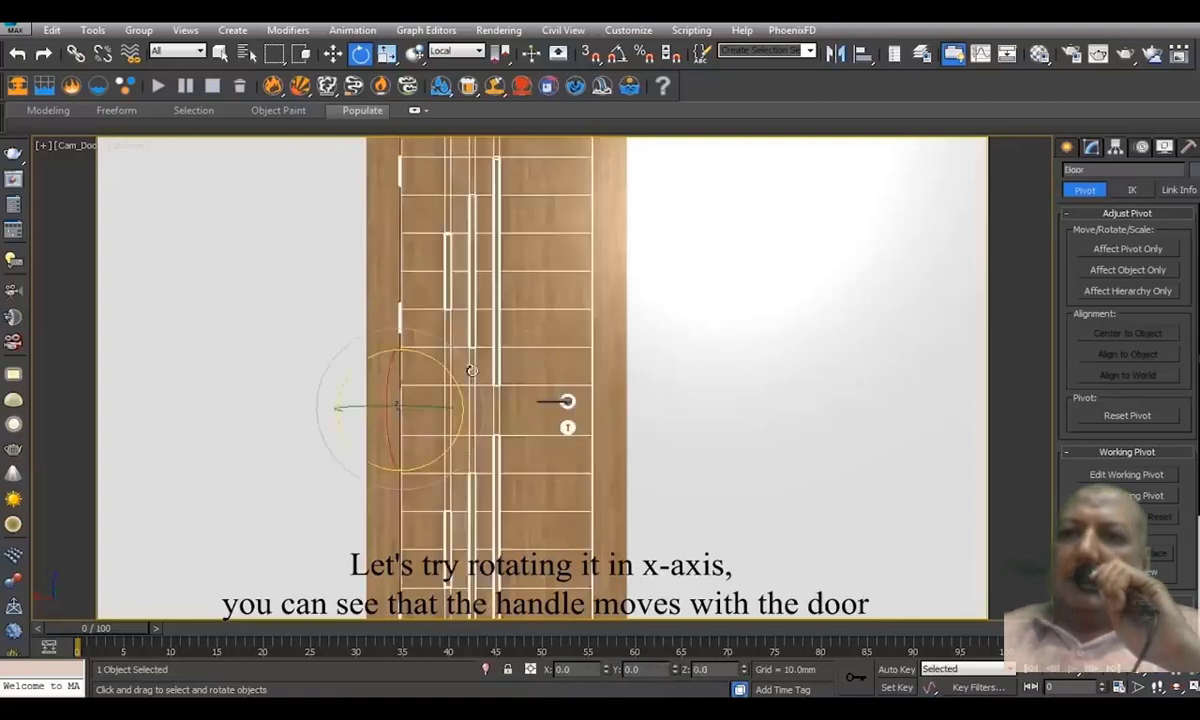
left_click(643, 377)
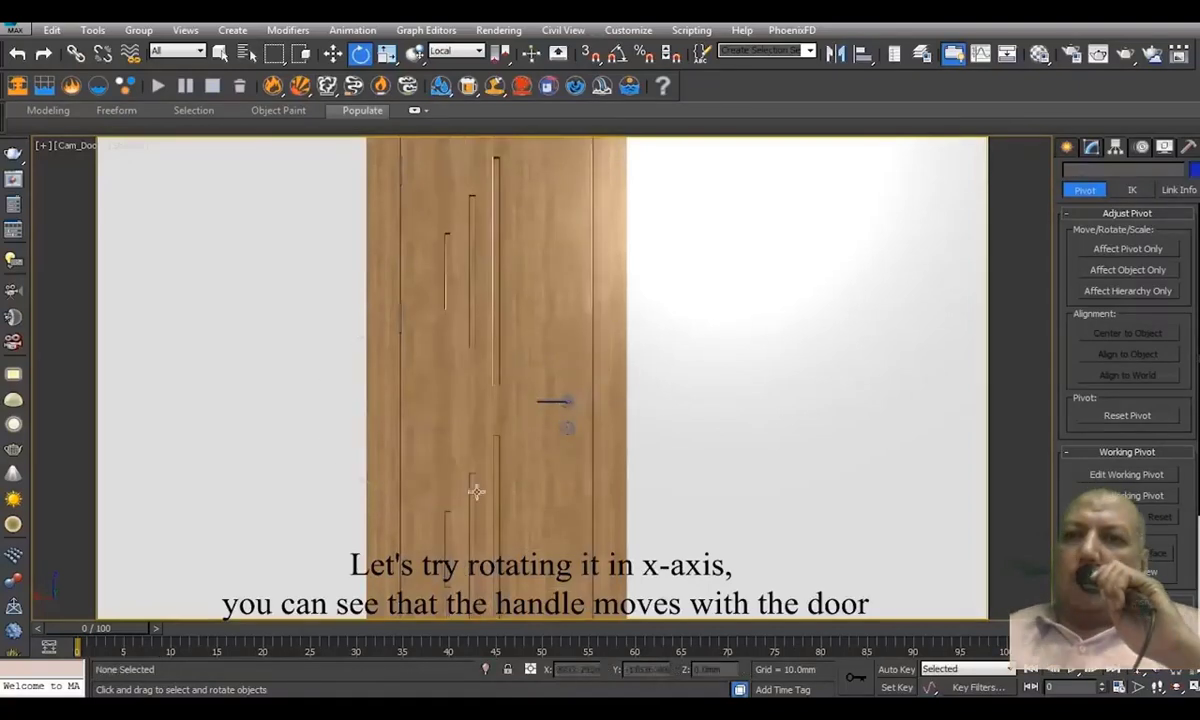
With Auto Key on, key the handle's rest position at frame 0 and rotate it about 90 degrees downward at frame 15
left_click(896, 670)
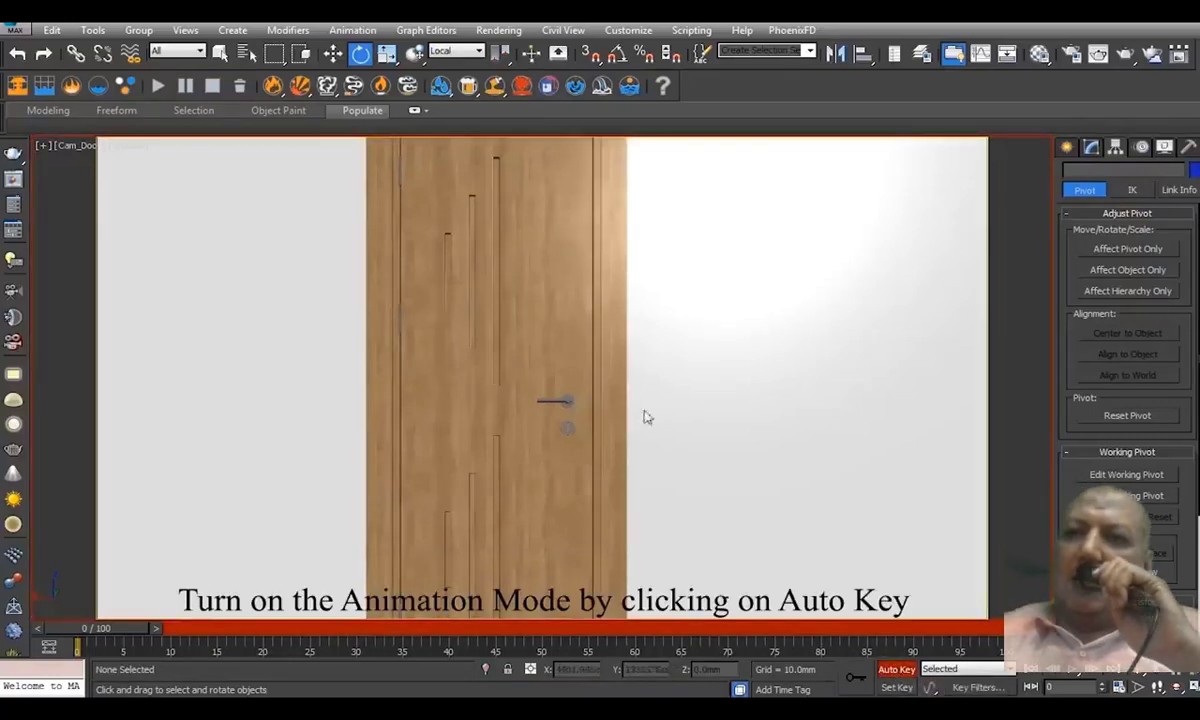
left_click(553, 401)
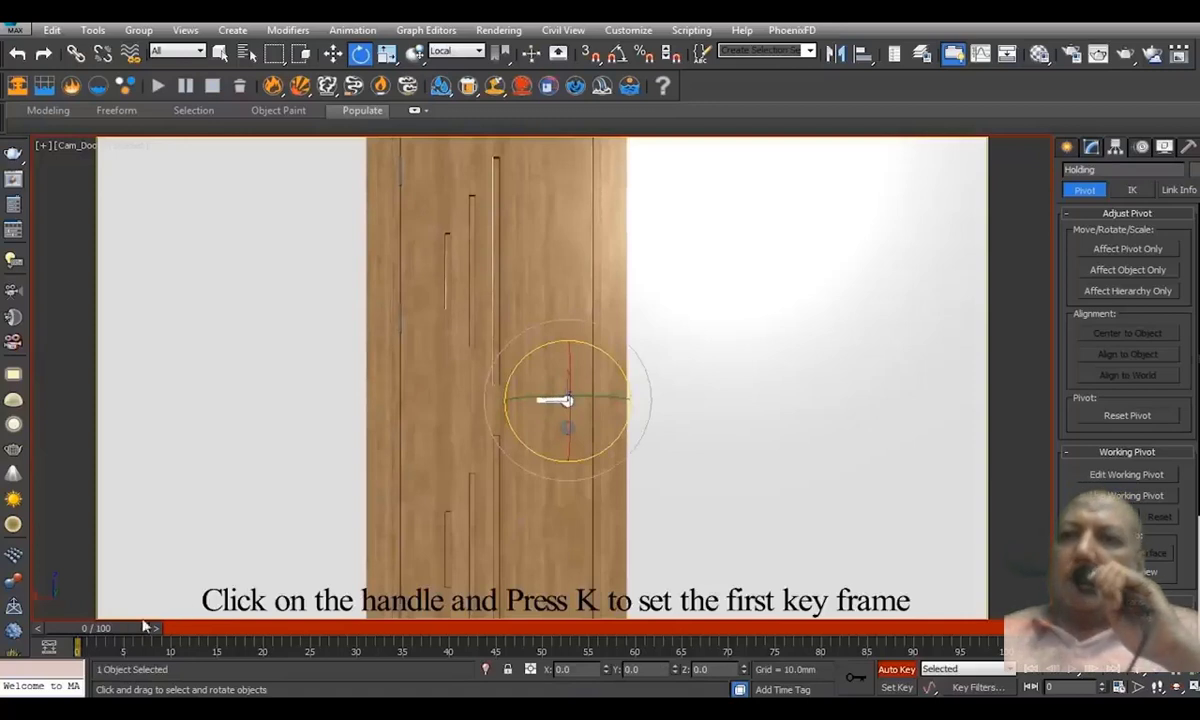
left_click_drag(130, 628, 250, 663)
key("e")
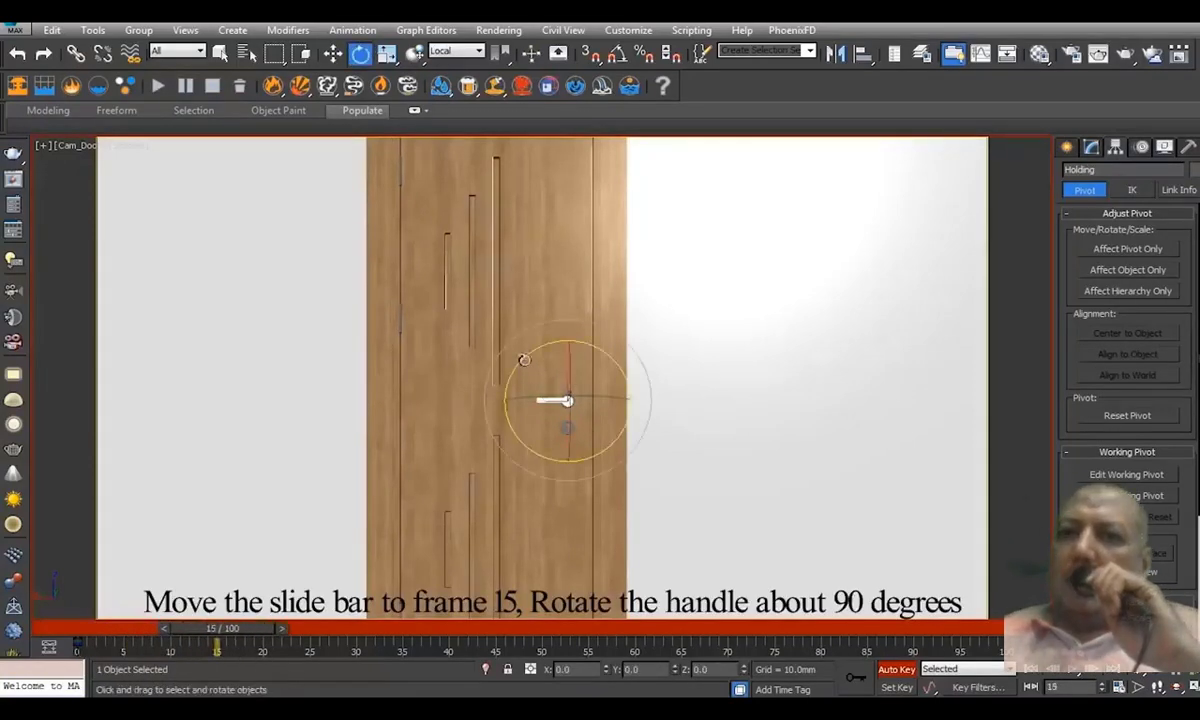
left_click_drag(523, 359, 551, 501)
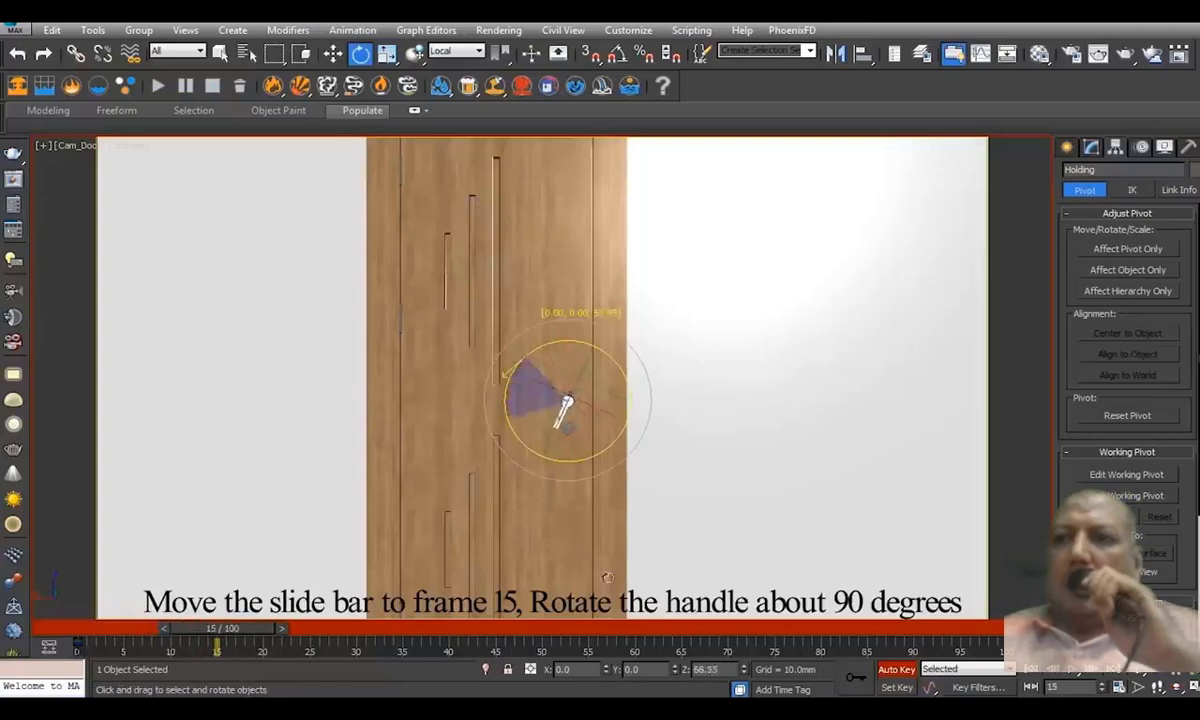
left_click_drag(674, 589, 400, 467)
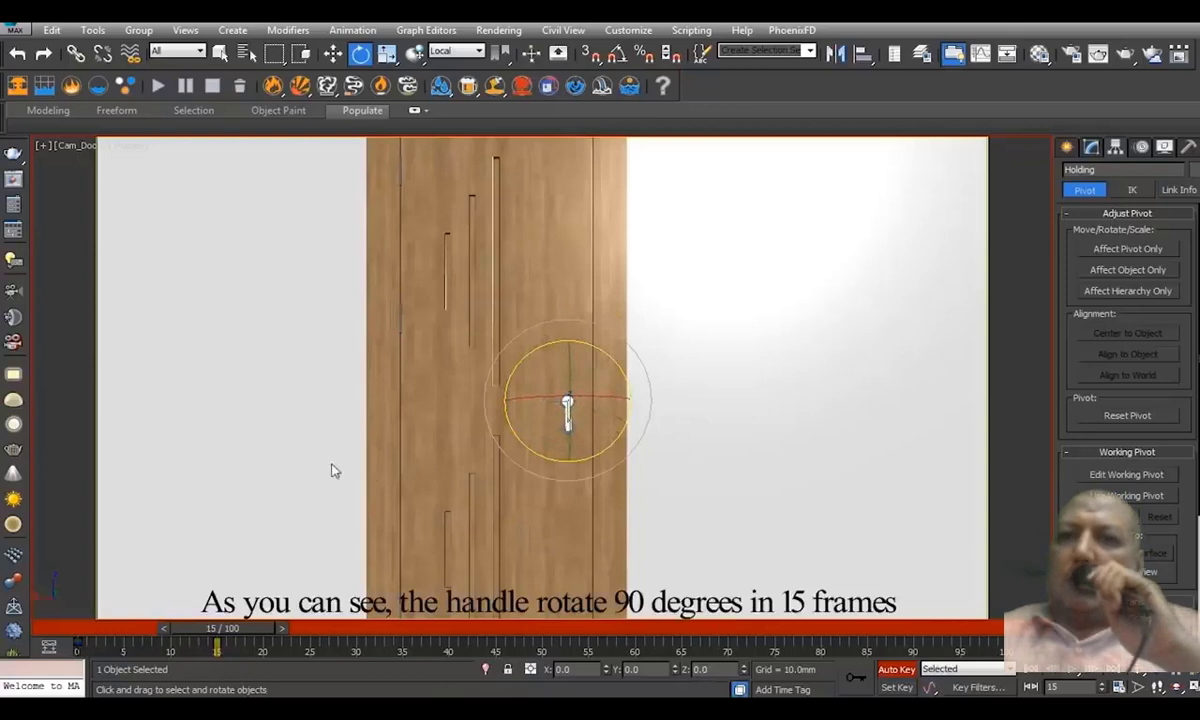
mouse_move(240, 628)
left_mouse_down()
mouse_move(53, 638)
mouse_move(224, 632)
left_mouse_up()
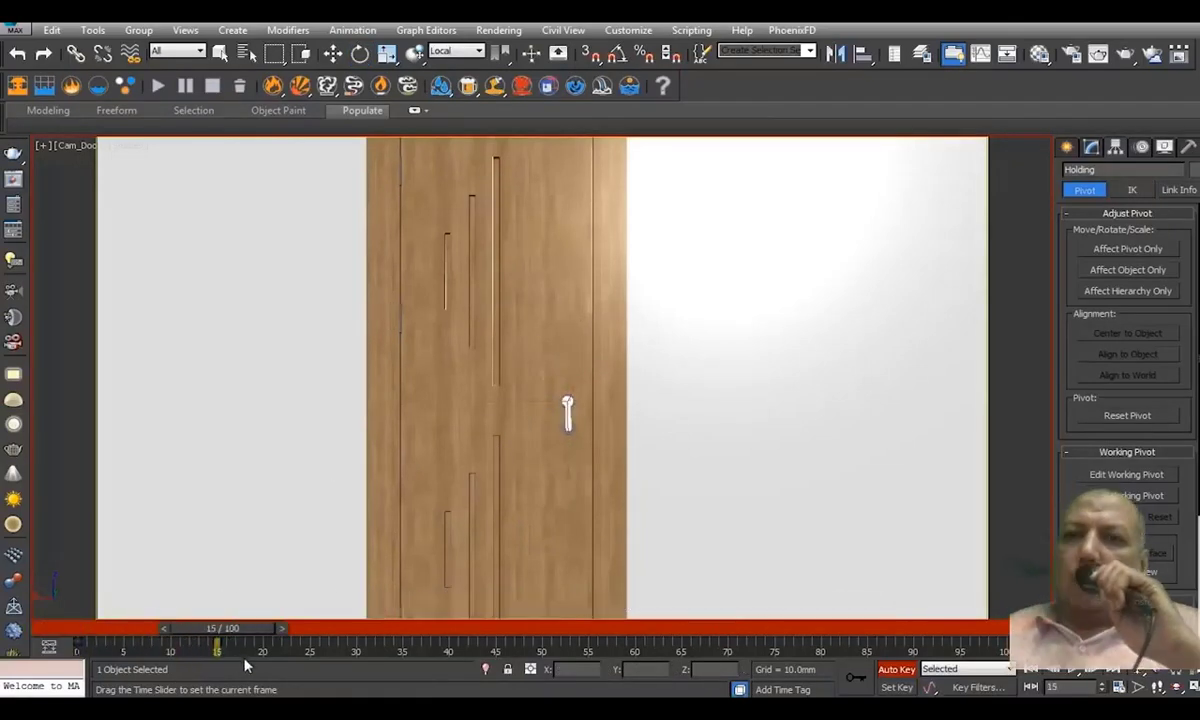
key("e")
Key the closed door at frame 15 and rotate it open by about 65 degrees at frame 80
left_click(494, 316)
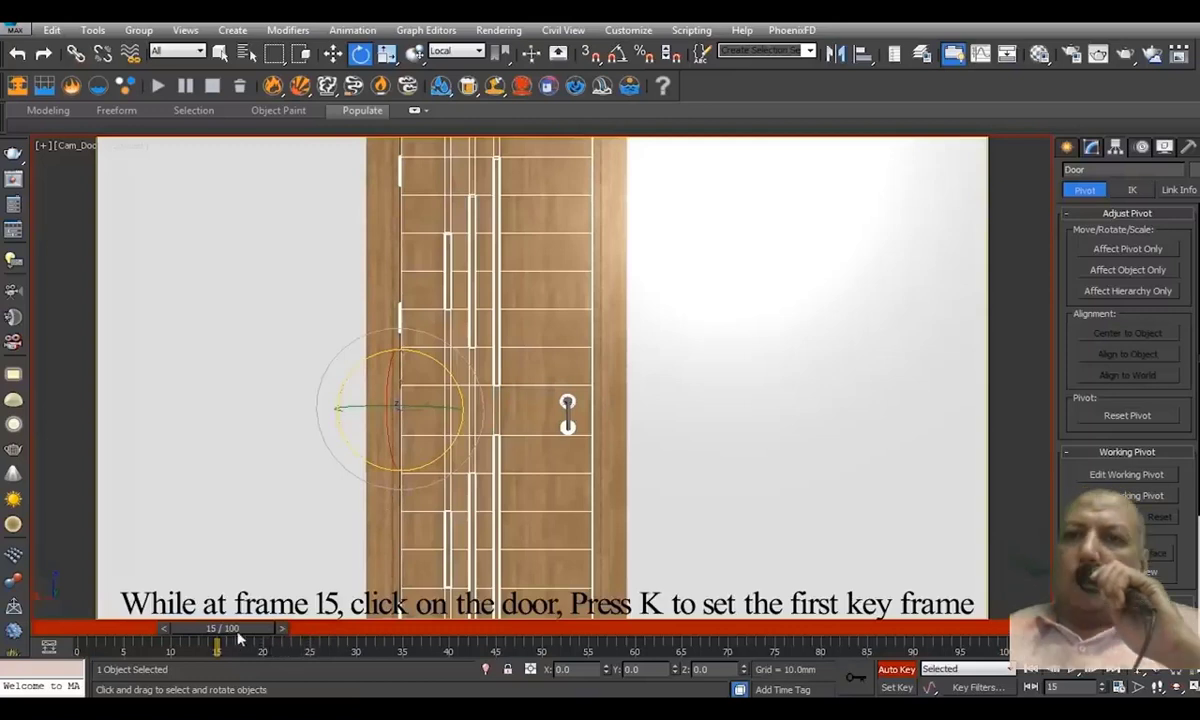
key("k")
left_click_drag(240, 630, 800, 628)
key("e")
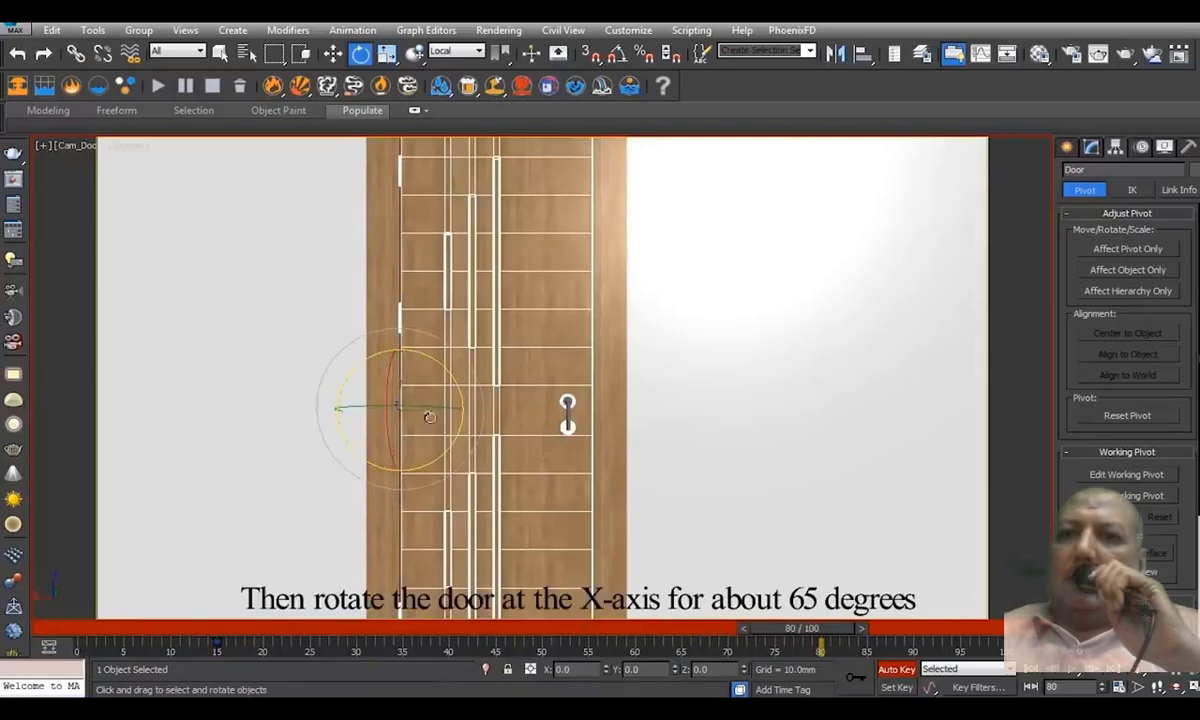
left_click_drag(423, 409, 533, 442)
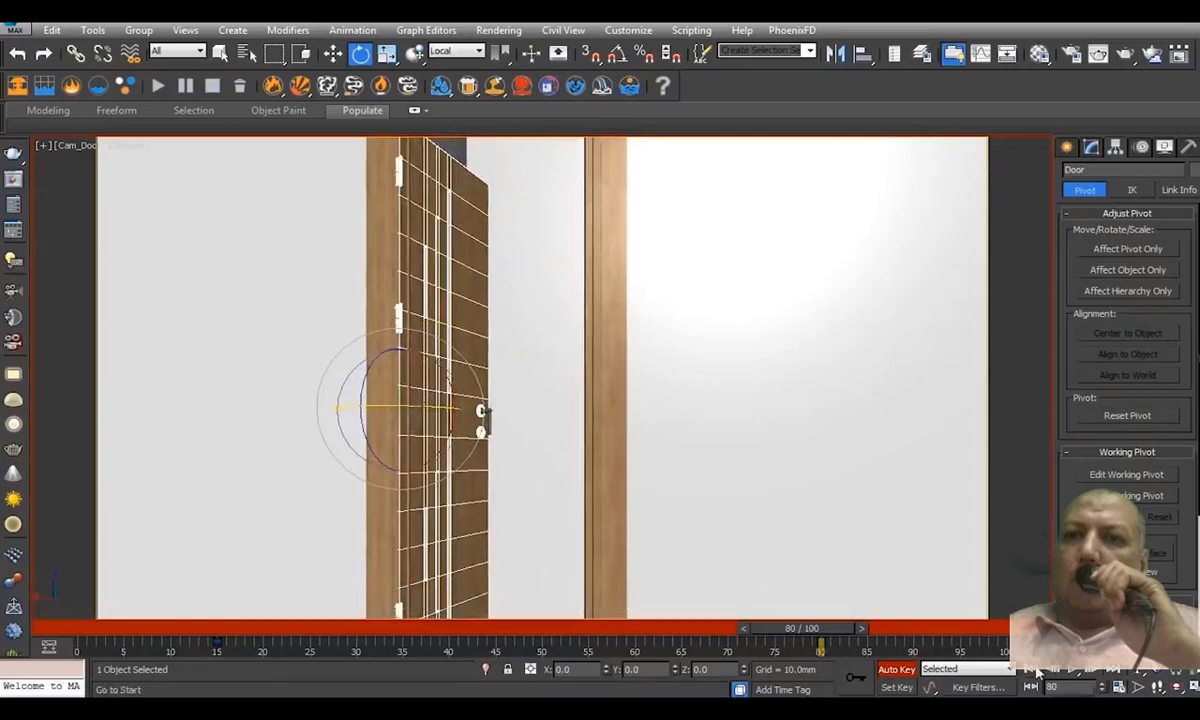
Scrub and play the door animation with nothing selected to check the handle and door timing, and return to frame 0
left_click_drag(815, 628, 825, 690)
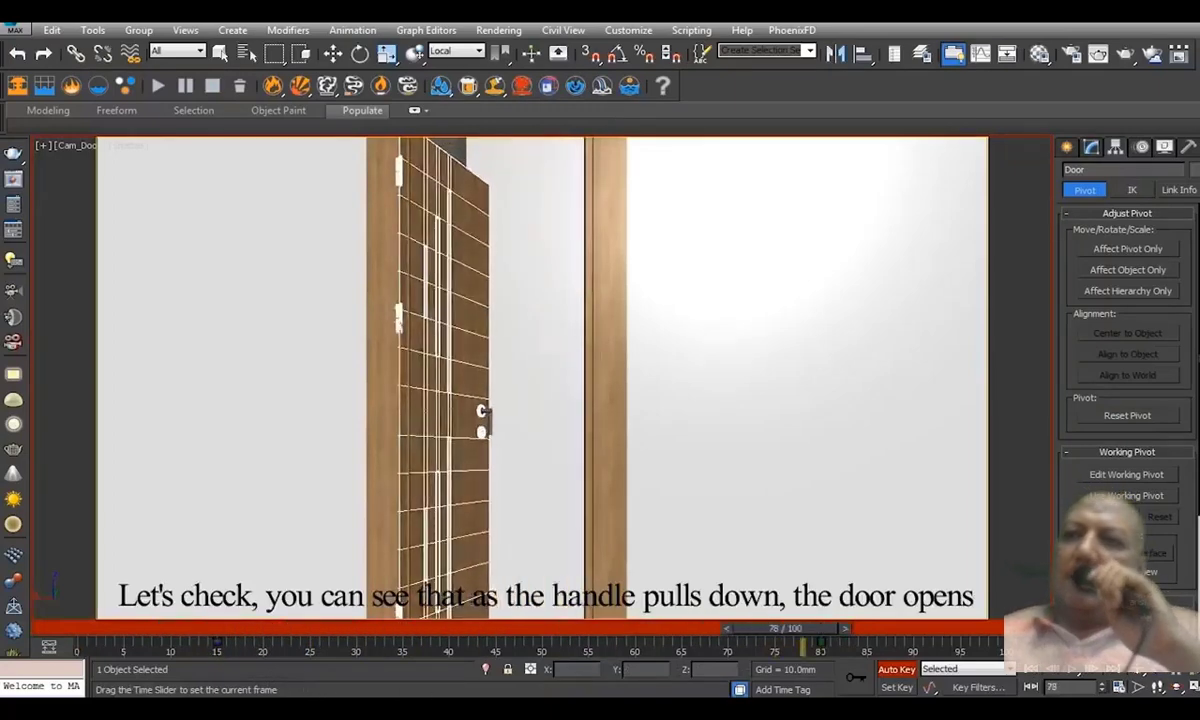
key("Home")
key("e")
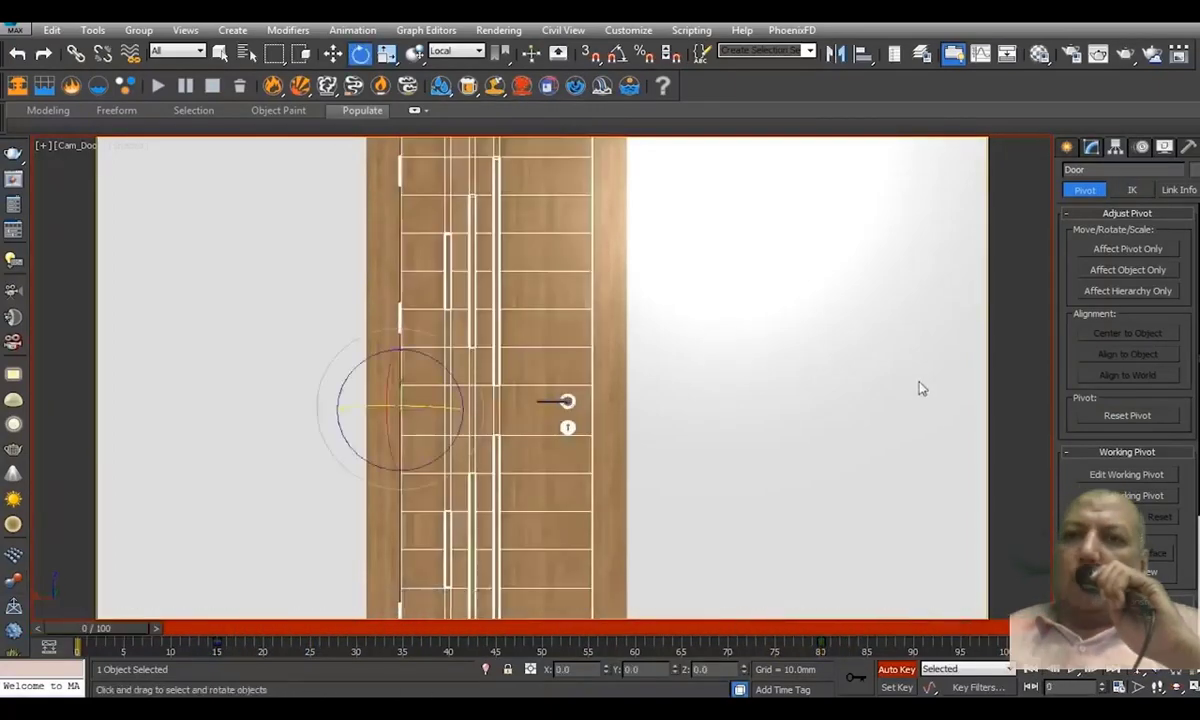
left_click(958, 507)
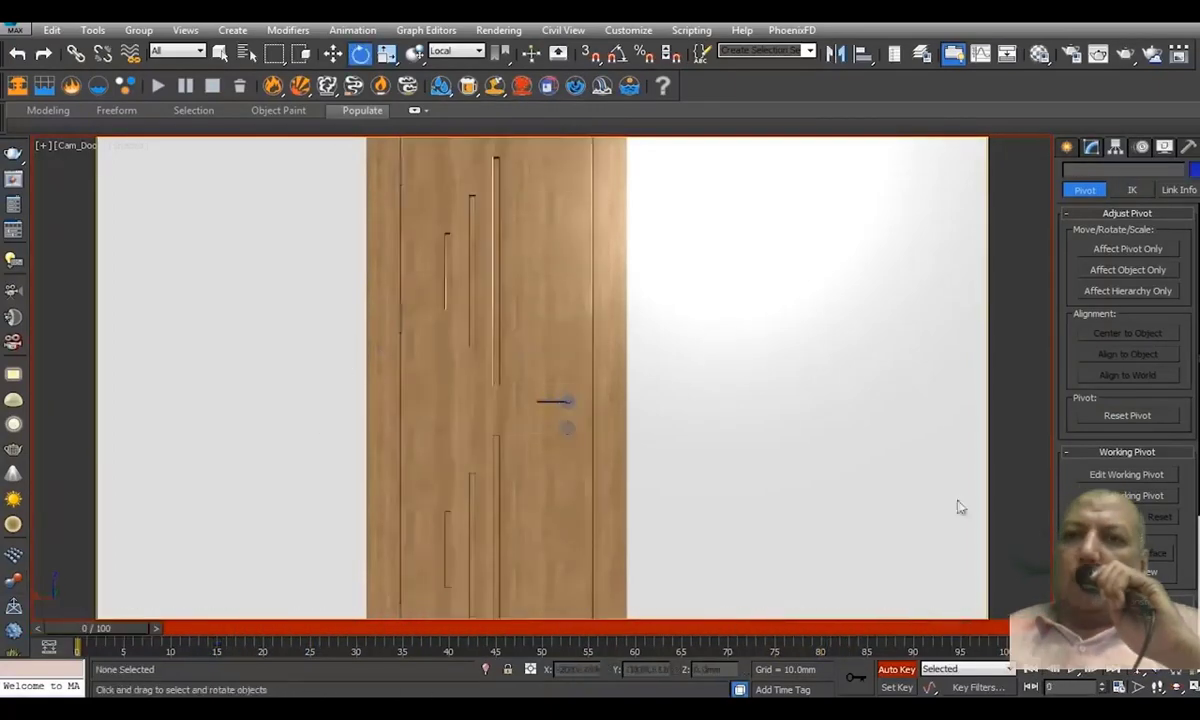
left_click(1073, 677)
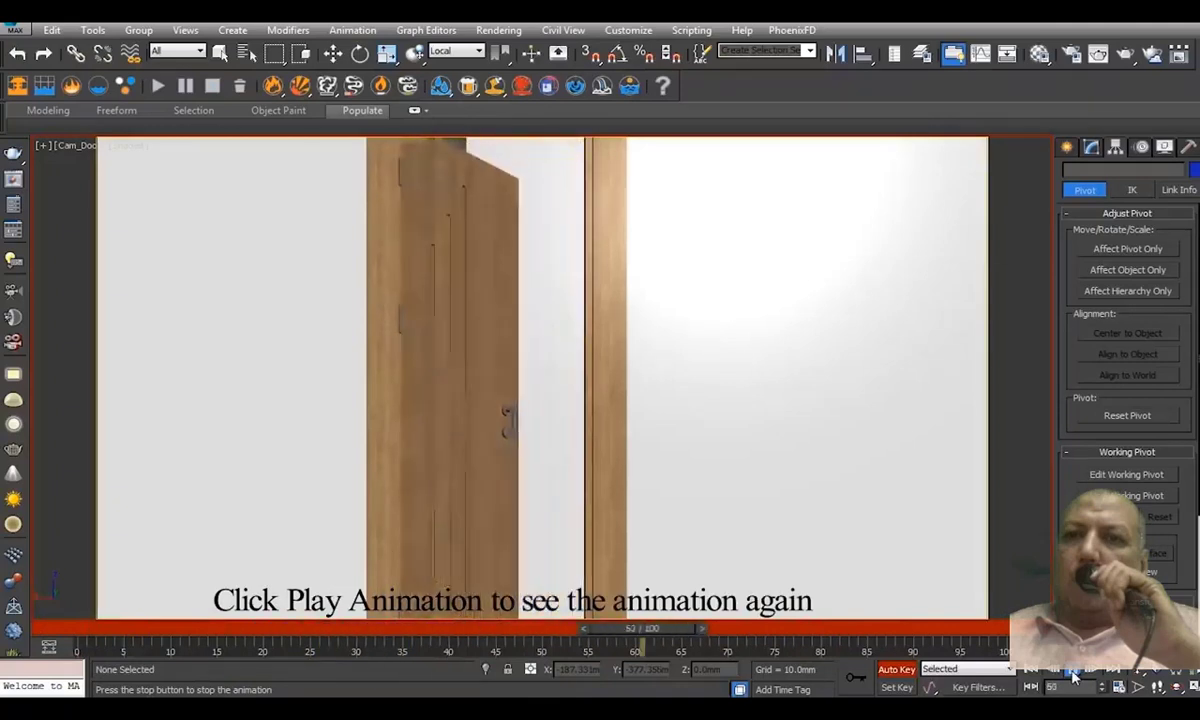
left_click(1073, 677)
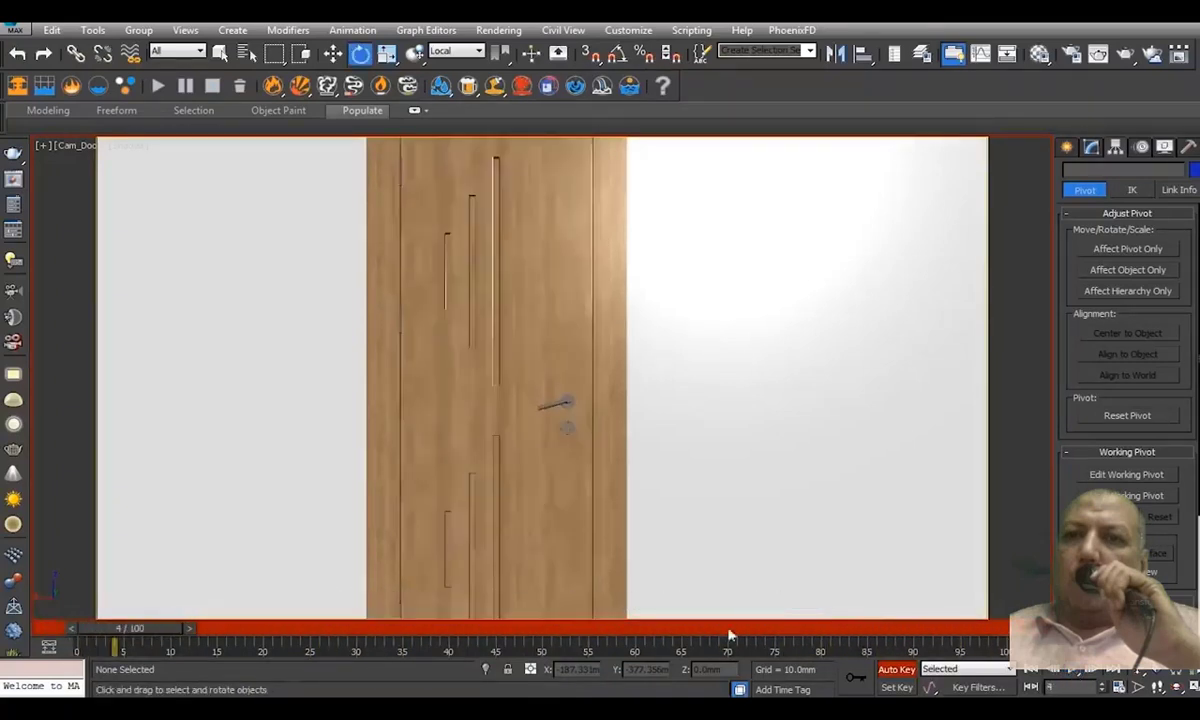
left_click_drag(128, 628, 87, 630)
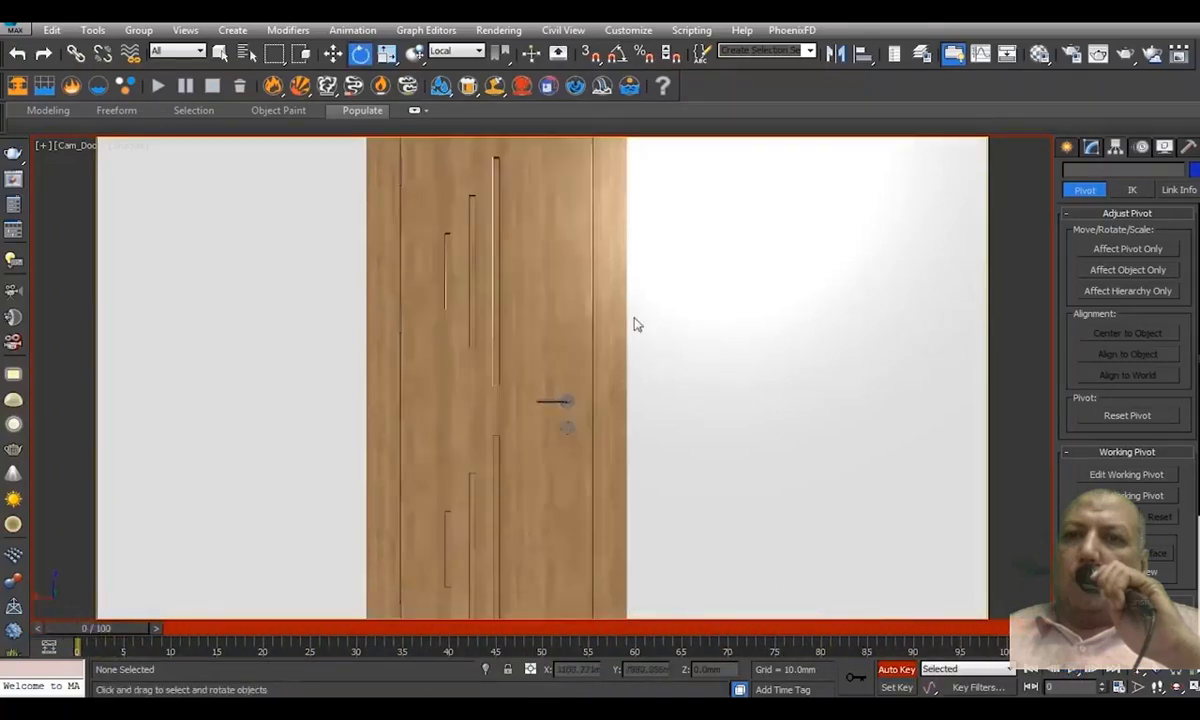
Switch to the Cam_Living camera, play the combined fan and door animation, and stop the playback
key("c")
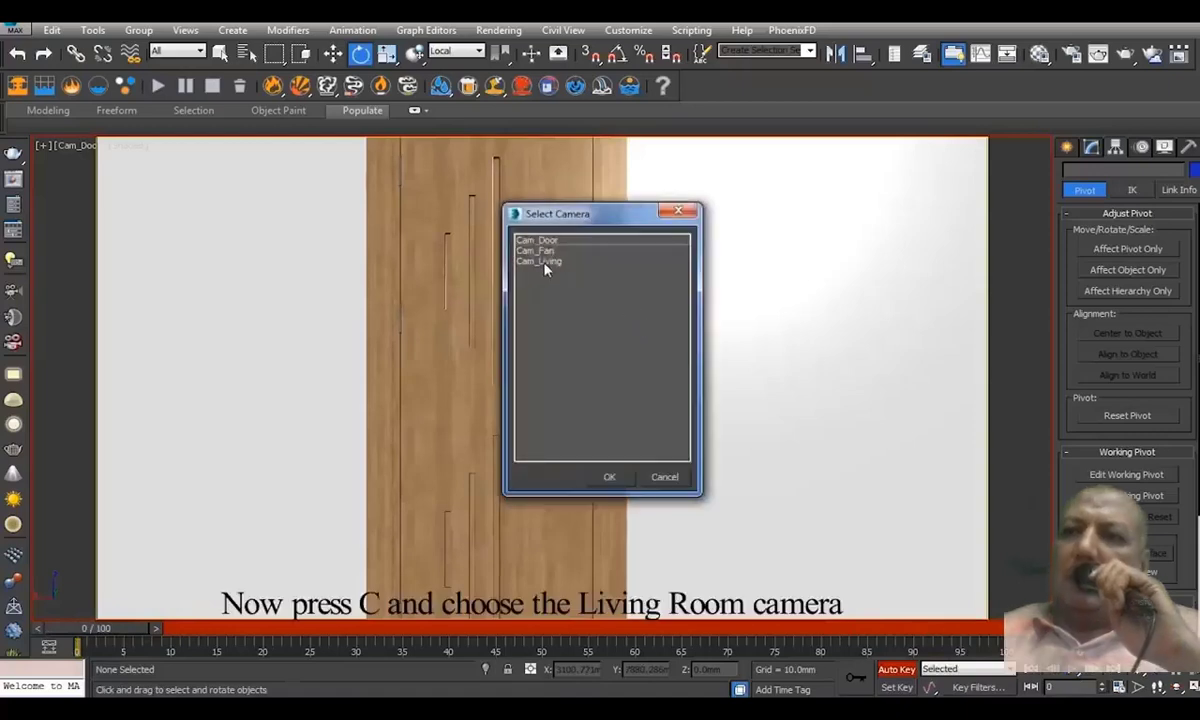
double_click(544, 262)
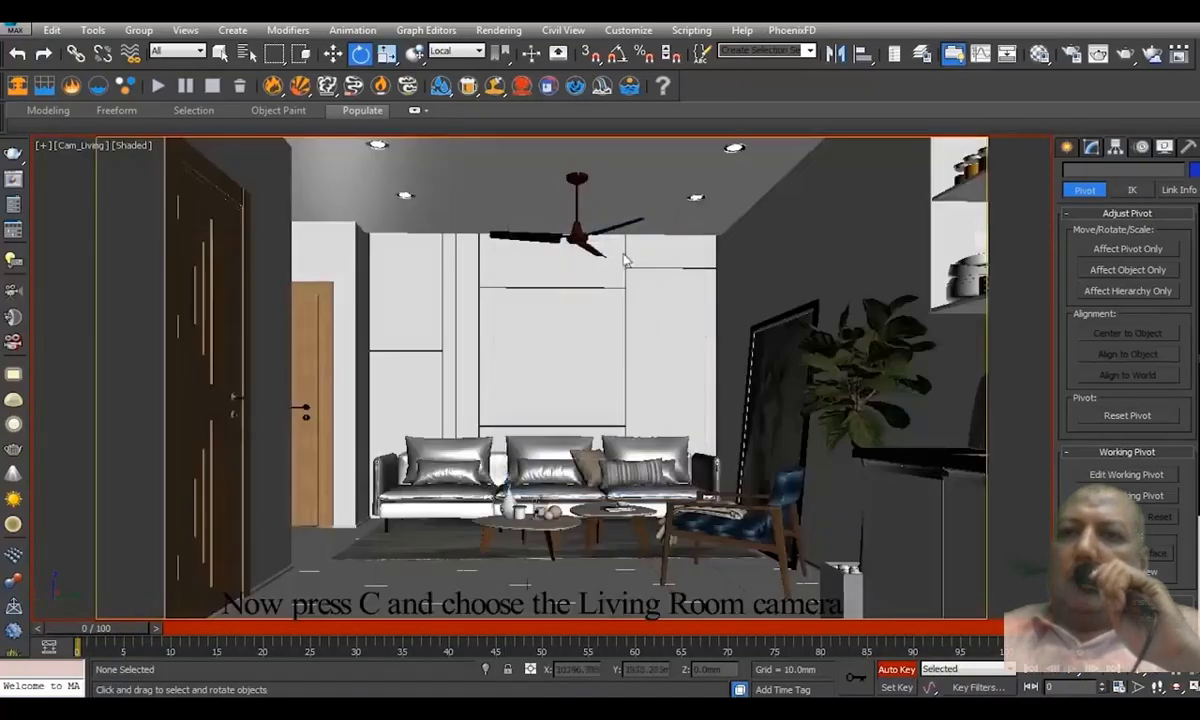
left_click(1071, 673)
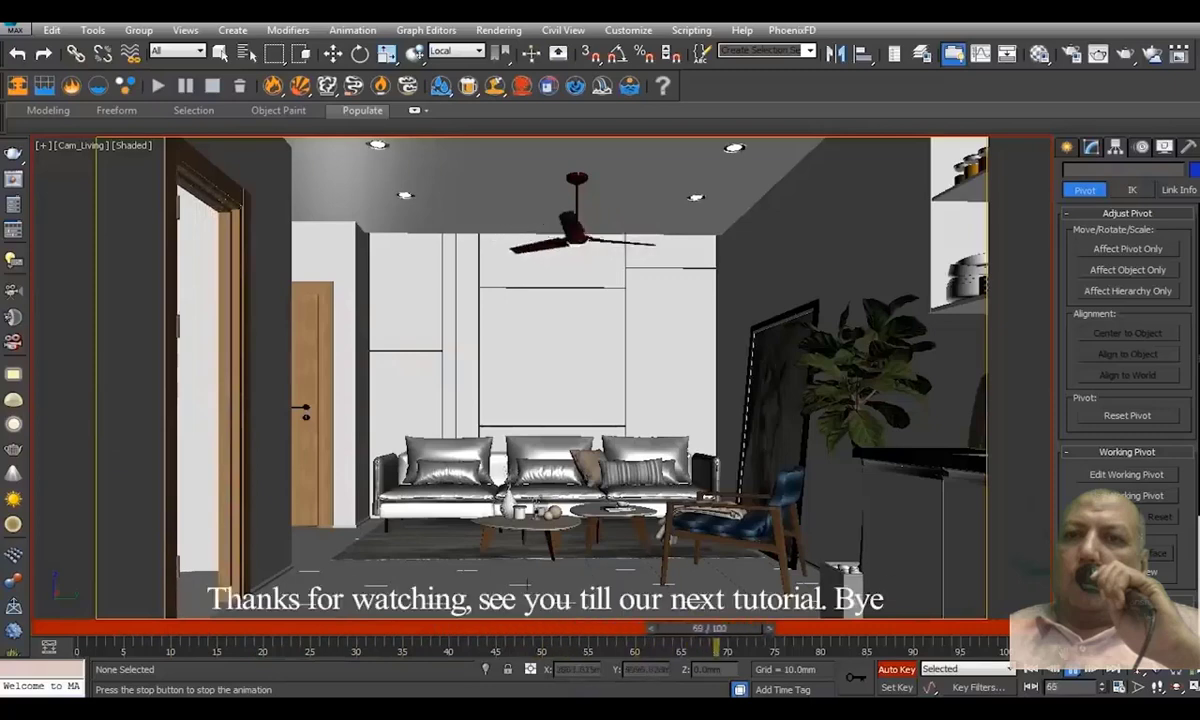
key("e")
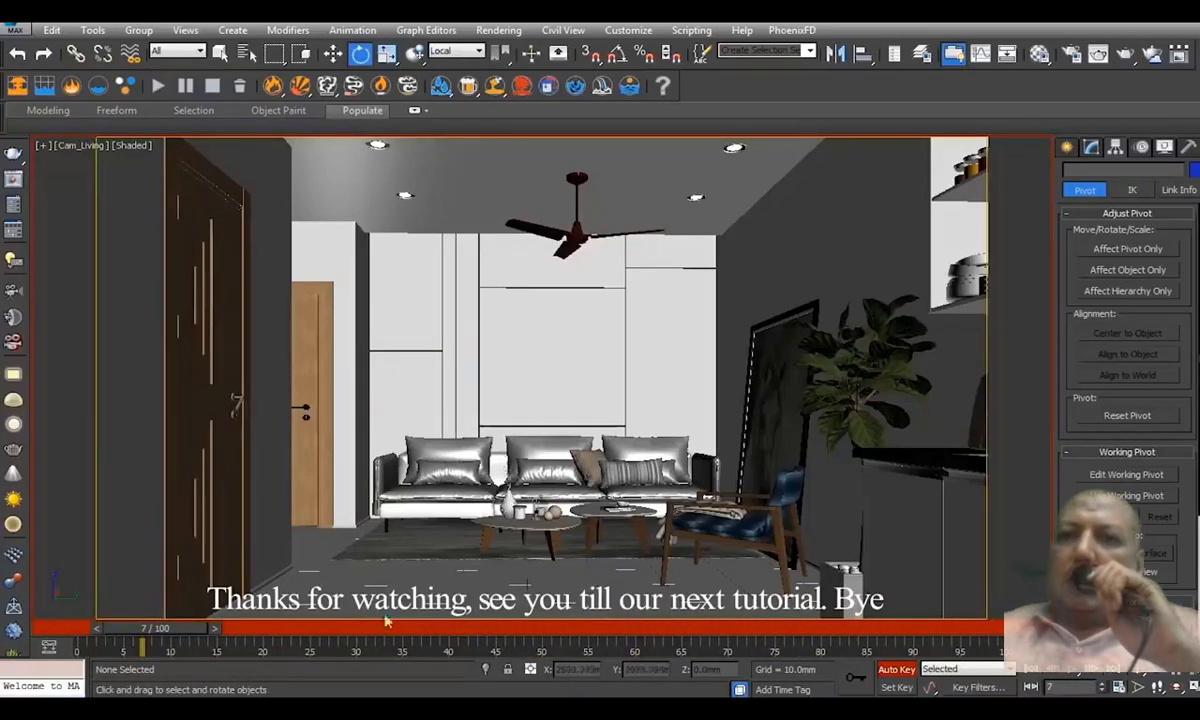